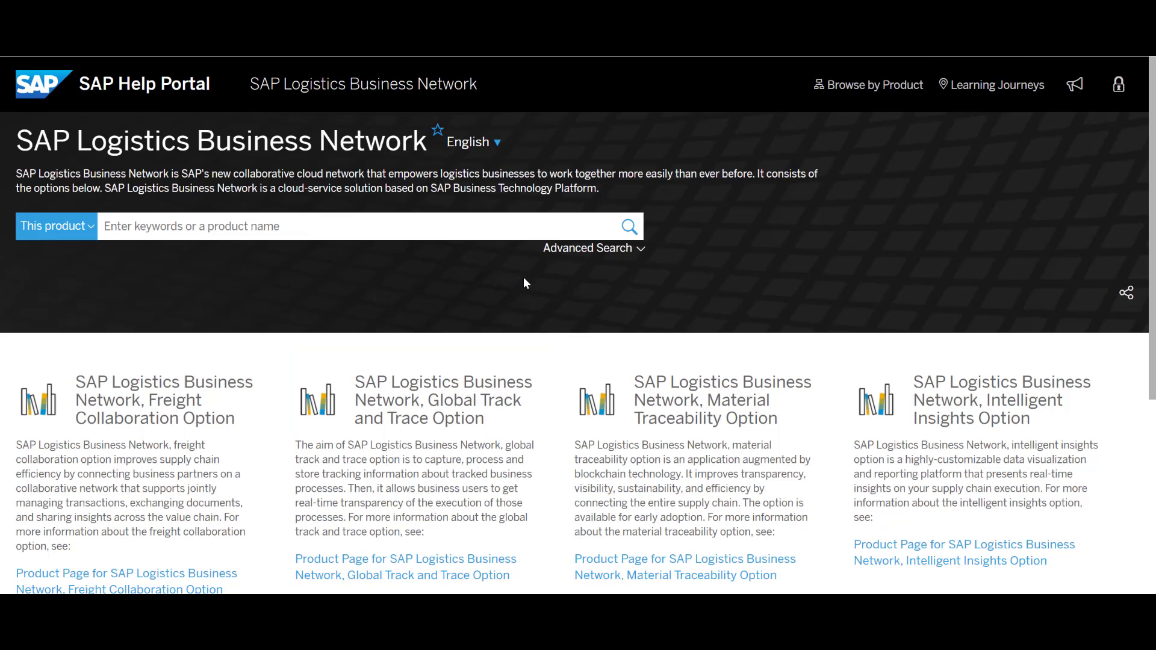
# Open the Product Page for SAP Logistics Business Network, Global Track and Trace Option.
pyautogui.scroll(-4, 523, 277)
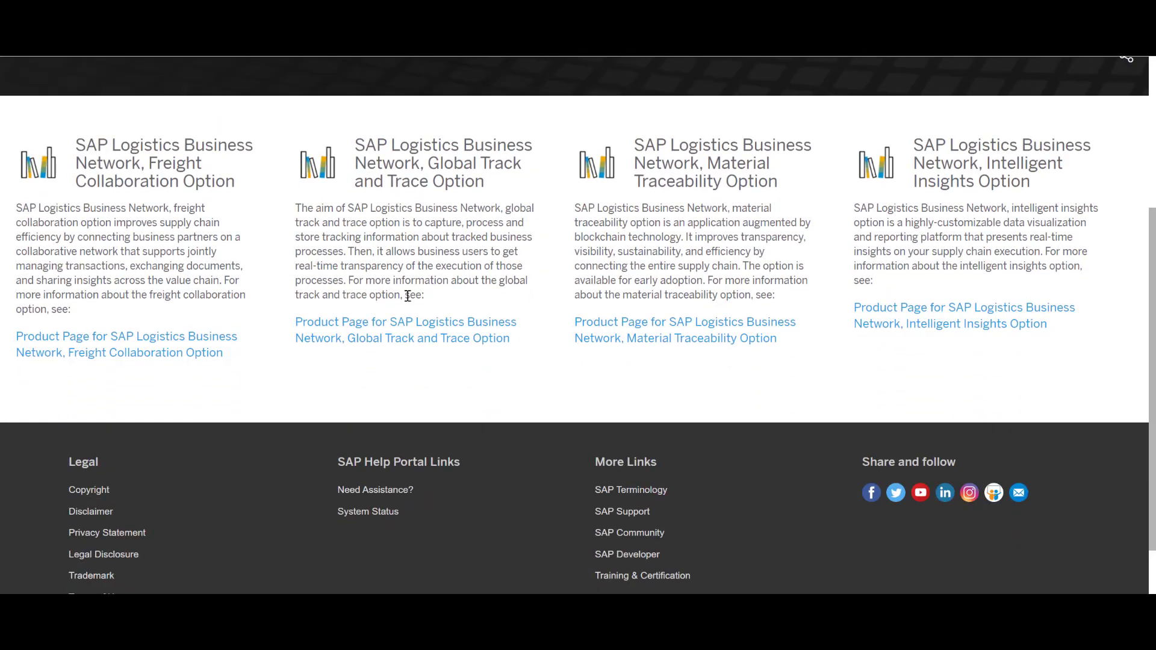
pyautogui.click(401, 324)
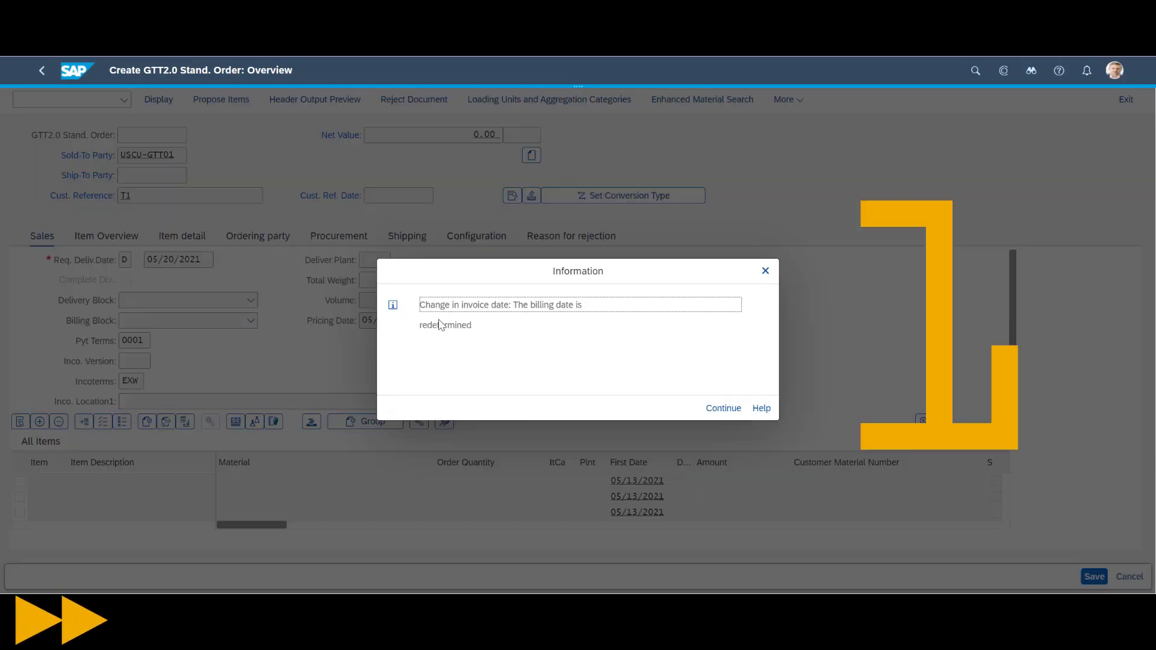
pyautogui.press('Return')
# Finish the first order (T1) with 80 of material GTT-TH-01 and save it.
pyautogui.click(257, 480)
pyautogui.write('GTT-TH-01')
# Create and save order T2 for the second customer: delivery 05/20/2021, 80 of GTT-TH-02.
pyautogui.press('Tab')
pyautogui.write('80')
pyautogui.hotkey('ctrl', 's')
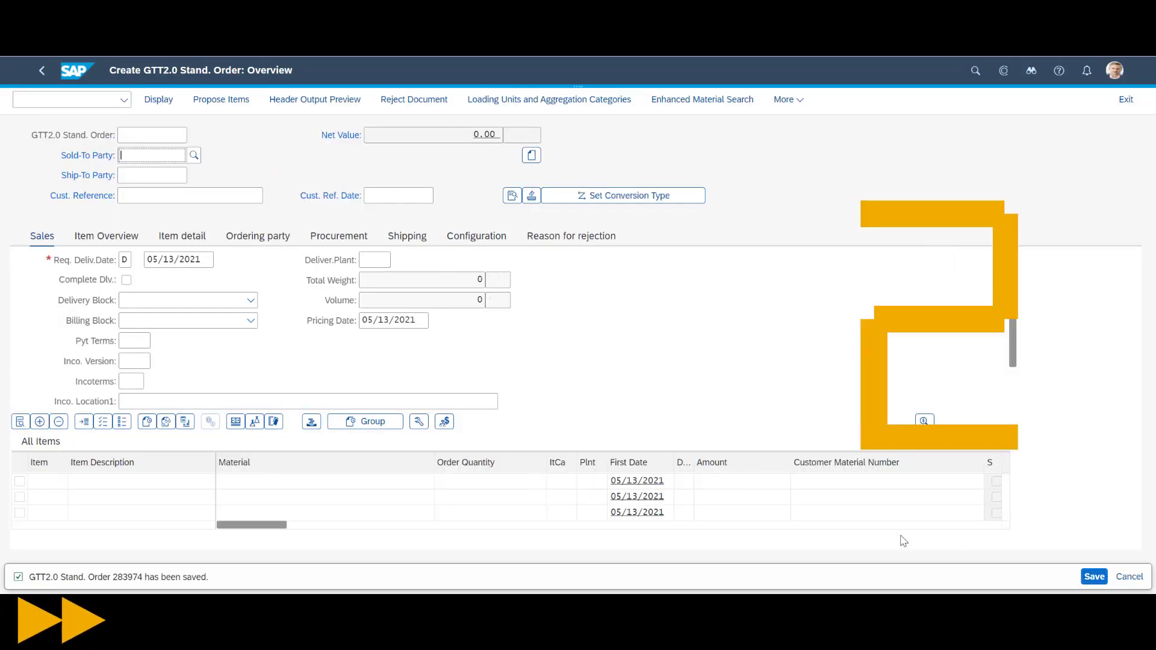
pyautogui.write('USCU-GTT02')
pyautogui.press('Tab')
pyautogui.press('Tab')
pyautogui.write('T2')
pyautogui.press('Tab')
pyautogui.press('Tab')
# Create and save order T3 for the third customer: delivery 05/20/2021, 80 of GTT-TH-01.
pyautogui.write('05/20/2021')
pyautogui.press('Return')
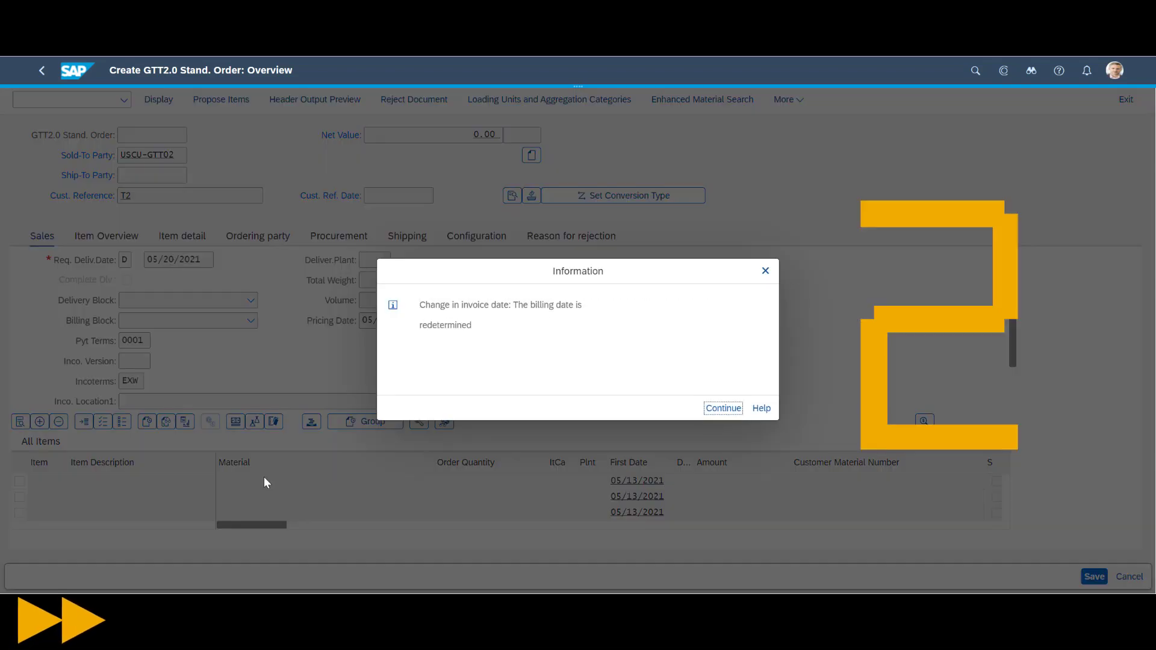
pyautogui.press('Return')
pyautogui.click(265, 483)
pyautogui.write('GTT-TH-02')
pyautogui.press('Tab')
pyautogui.write('80')
pyautogui.press('Return')
pyautogui.hotkey('ctrl', 's')
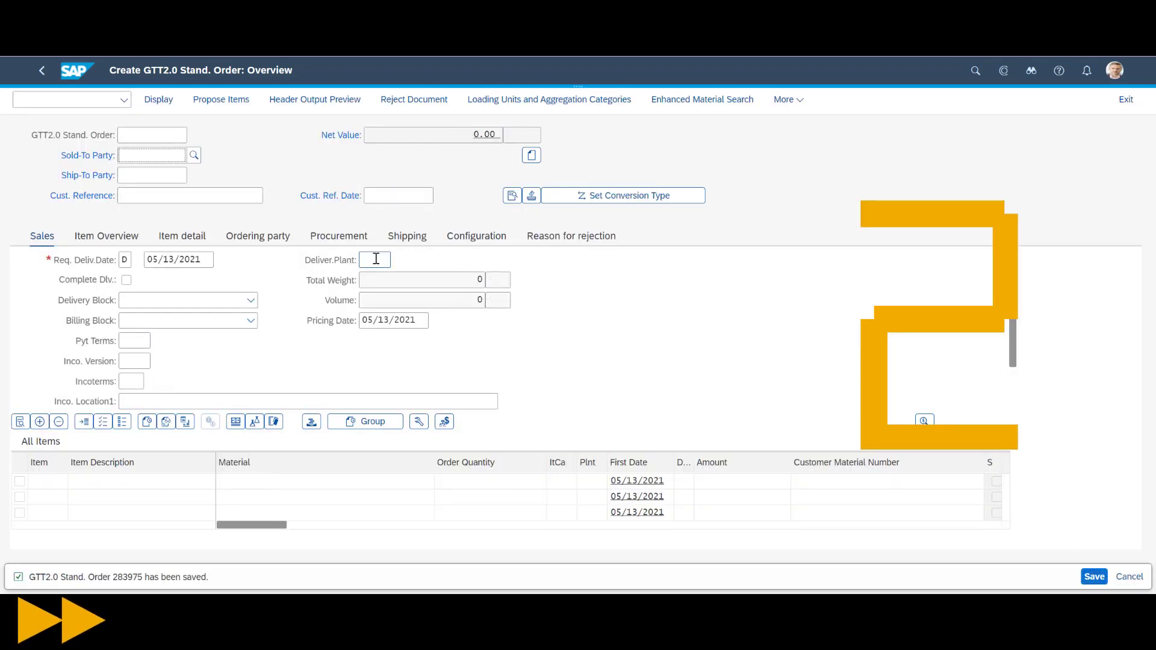
pyautogui.write('USCU-GTT03')
pyautogui.press('Tab')
pyautogui.press('Tab')
pyautogui.write('T3')
pyautogui.press('Tab')
pyautogui.press('Tab')
pyautogui.write('05/20/2021')
pyautogui.press('Return')
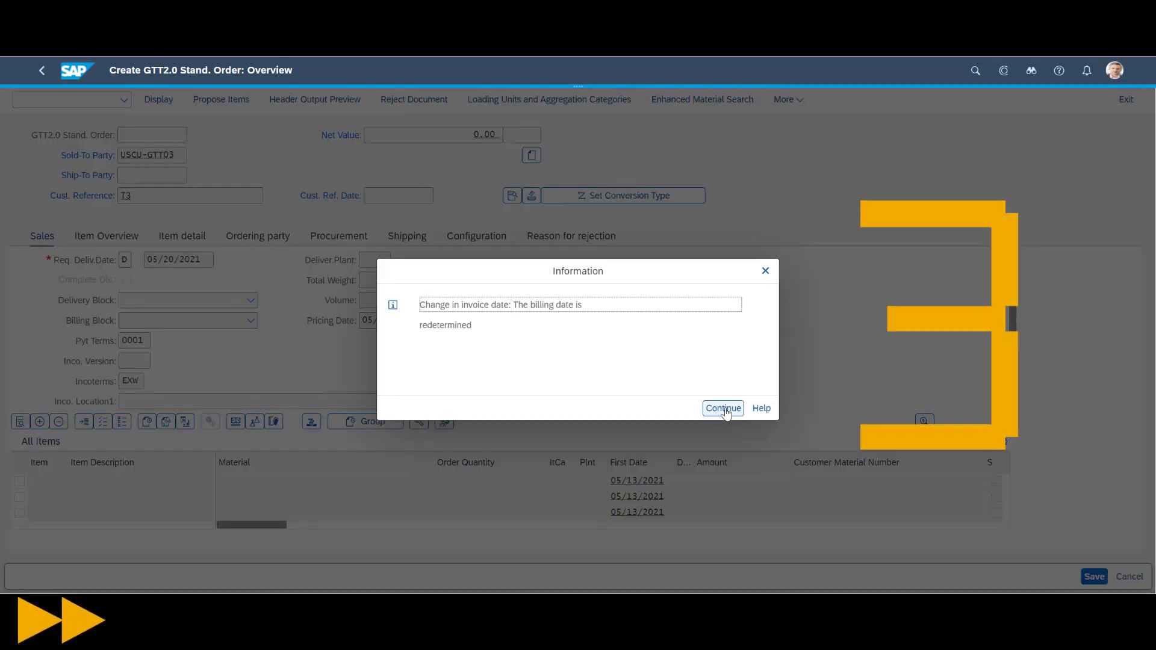
pyautogui.click(724, 409)
pyautogui.click(229, 483)
pyautogui.write('GTT-TH-01')
pyautogui.press('Tab')
pyautogui.write('80')
pyautogui.press('Return')
pyautogui.hotkey('ctrl', 's')
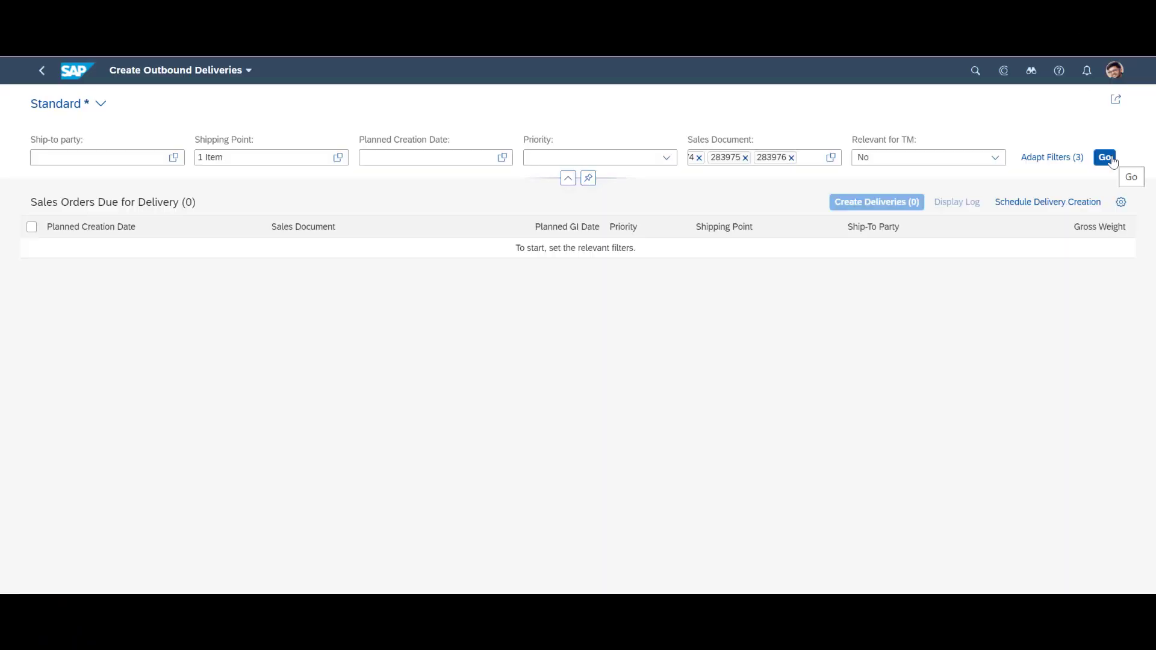
# List the due sales orders, create deliveries for all three, and display the delivery log.
pyautogui.click(1105, 157)
pyautogui.click(31, 226)
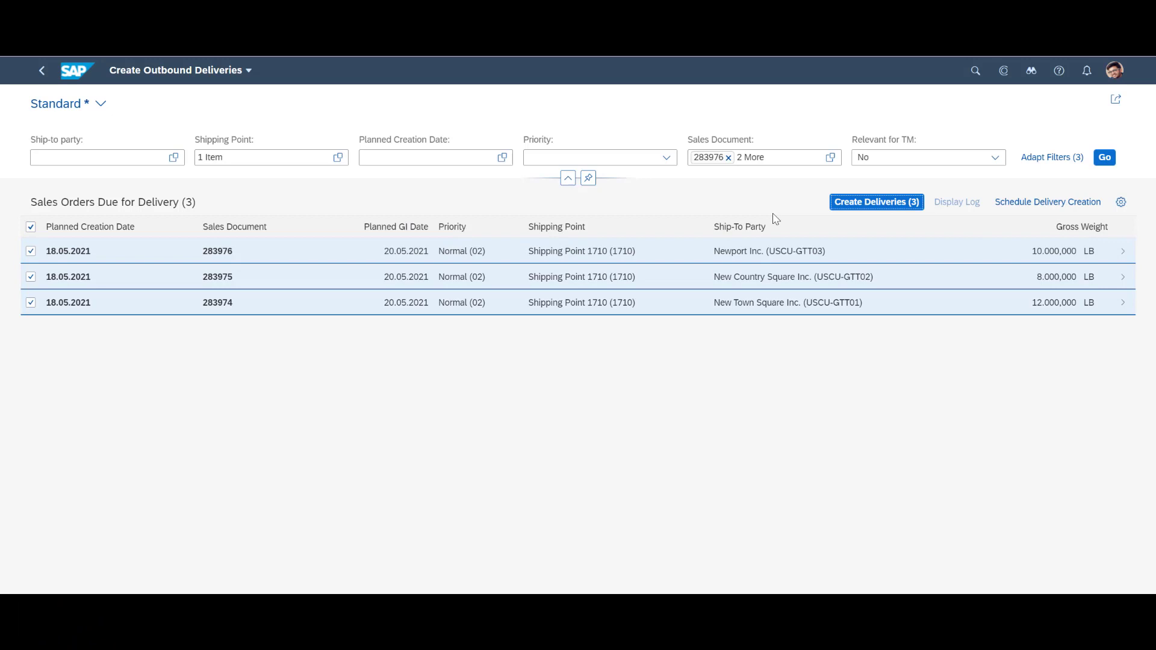
pyautogui.click(887, 208)
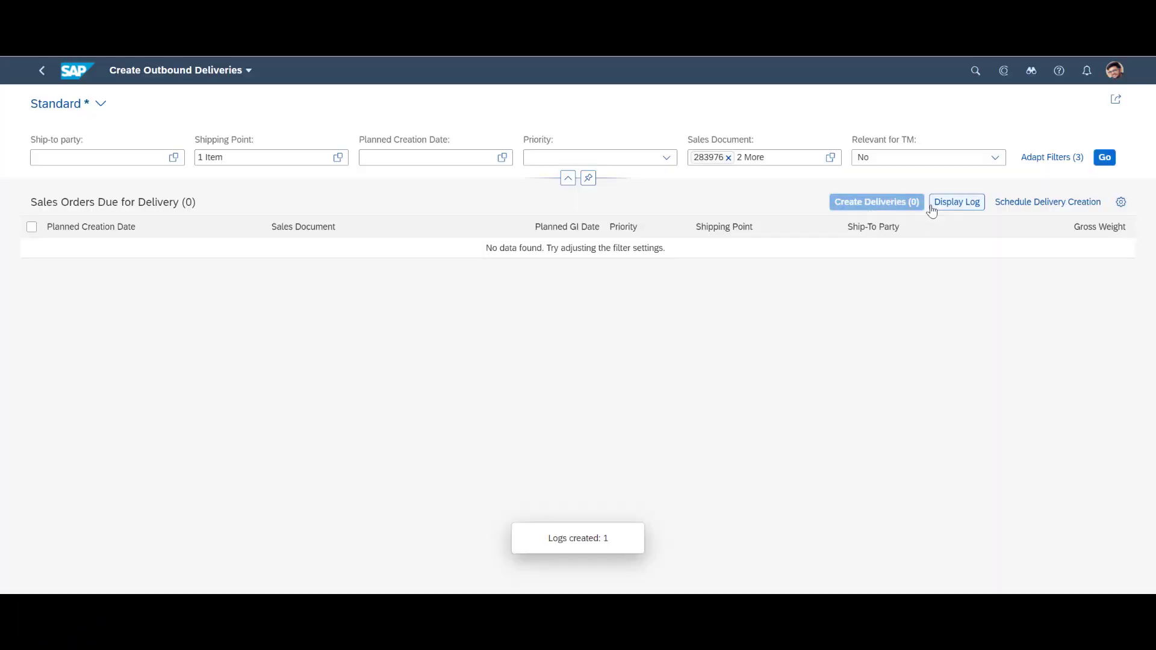
pyautogui.click(949, 203)
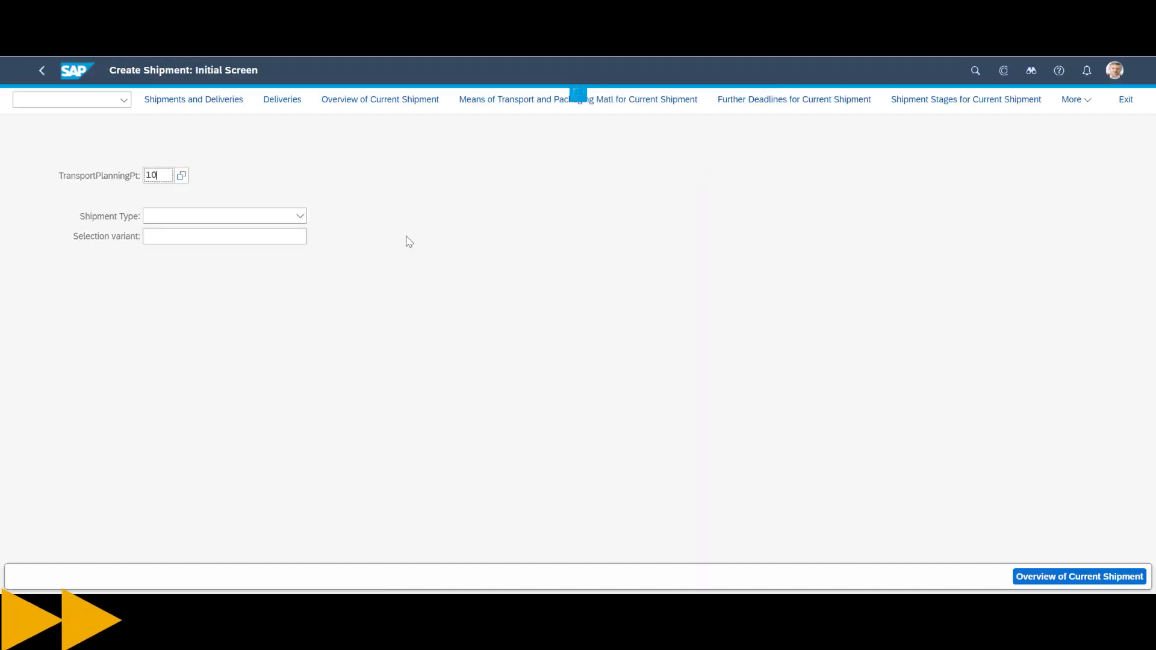
# Choose shipment type 0003 Collective Shipment and add deliveries 80198360 through 80198384.
pyautogui.click(300, 214)
pyautogui.click(219, 271)
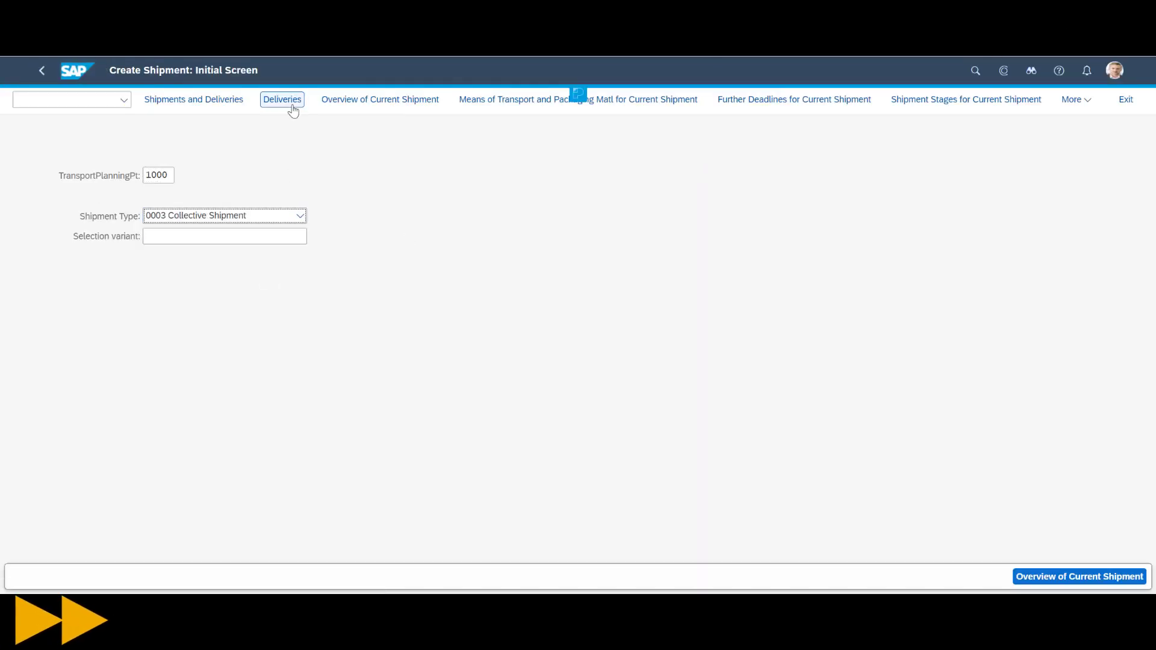
pyautogui.click(292, 106)
pyautogui.scroll(-10, 534, 356)
pyautogui.write('80198360')
pyautogui.press('Tab')
pyautogui.write('80198384')
pyautogui.press('F8')
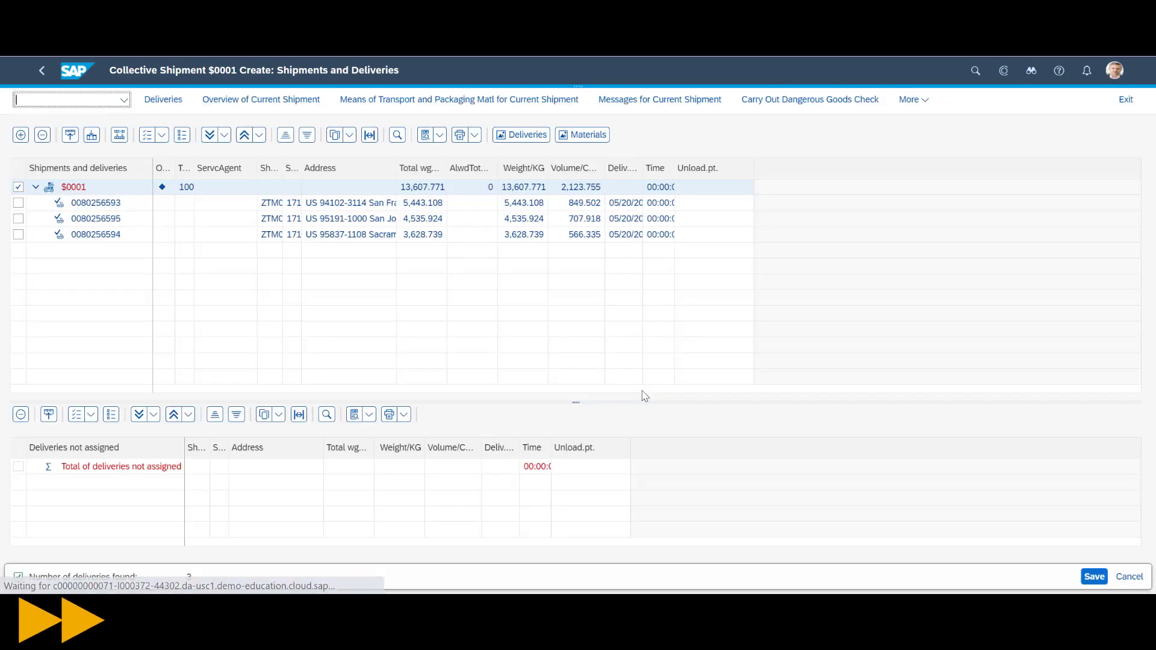
# Add the Palo Alto–San Francisco stage from shipping point 1710 to unloading point 17100001.
pyautogui.click(259, 99)
pyautogui.click(175, 357)
pyautogui.scroll(-1, 578, 379)
pyautogui.click(178, 516)
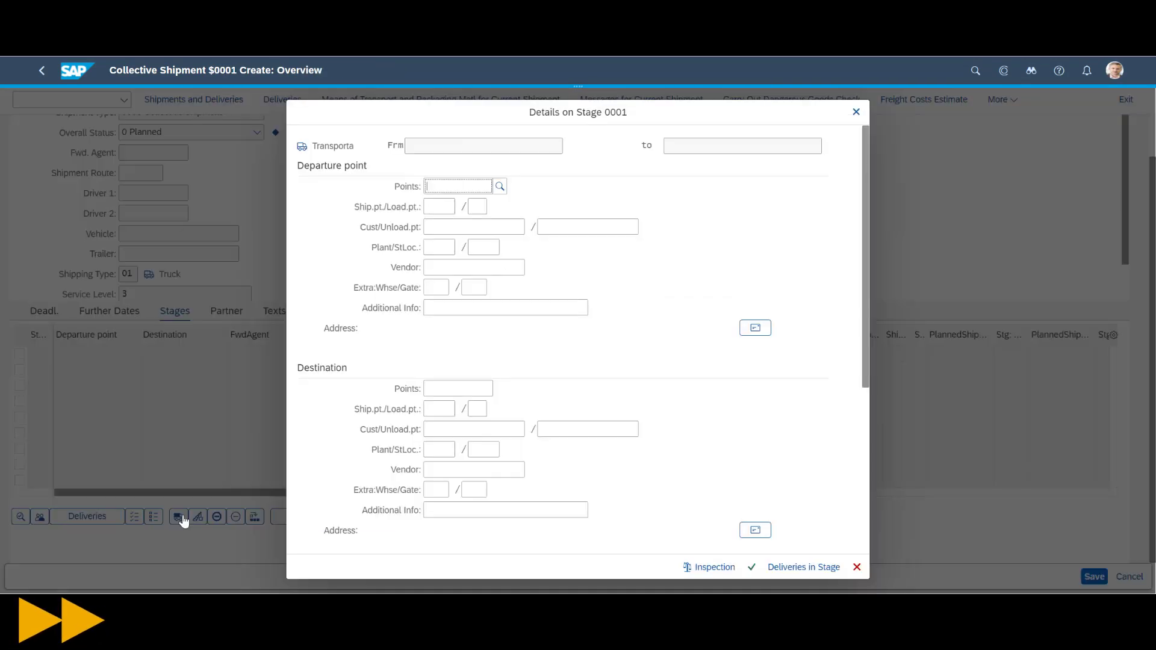
pyautogui.click(438, 207)
pyautogui.write('1710')
pyautogui.click(518, 429)
pyautogui.write('17100001')
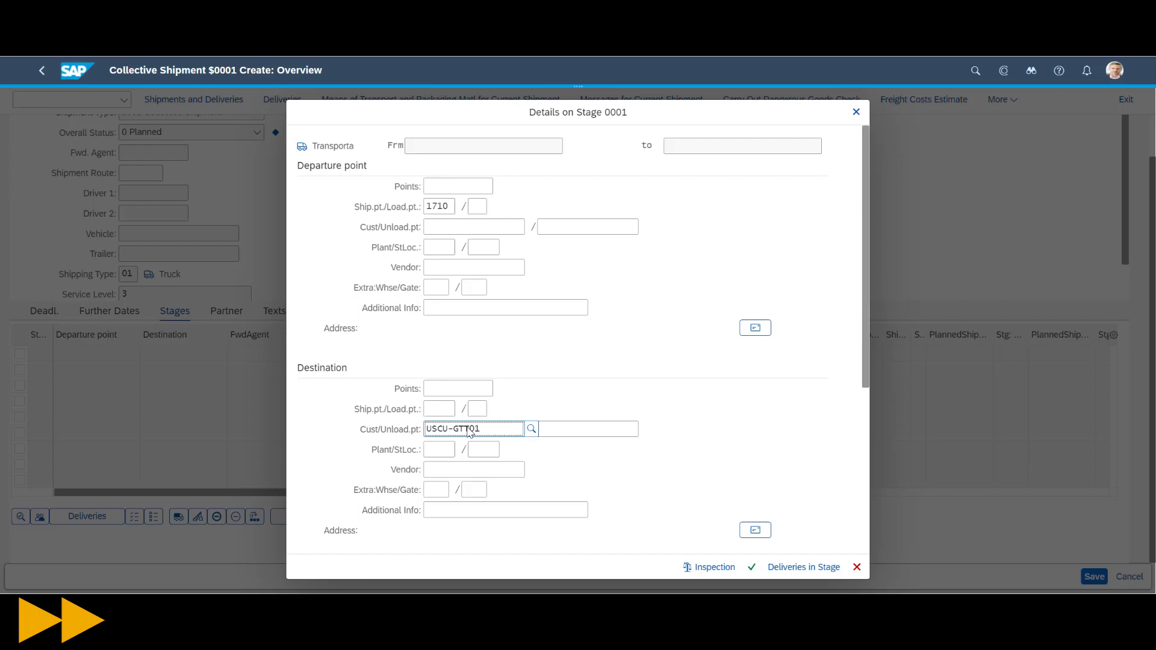
pyautogui.press('Return')
# Add the San Francisco–Sacramento and Sacramento–San Jose stages, then save the shipment.
pyautogui.click(179, 516)
pyautogui.click(473, 226)
pyautogui.write('USCU-GTT01')
pyautogui.click(474, 429)
pyautogui.write('USCU')
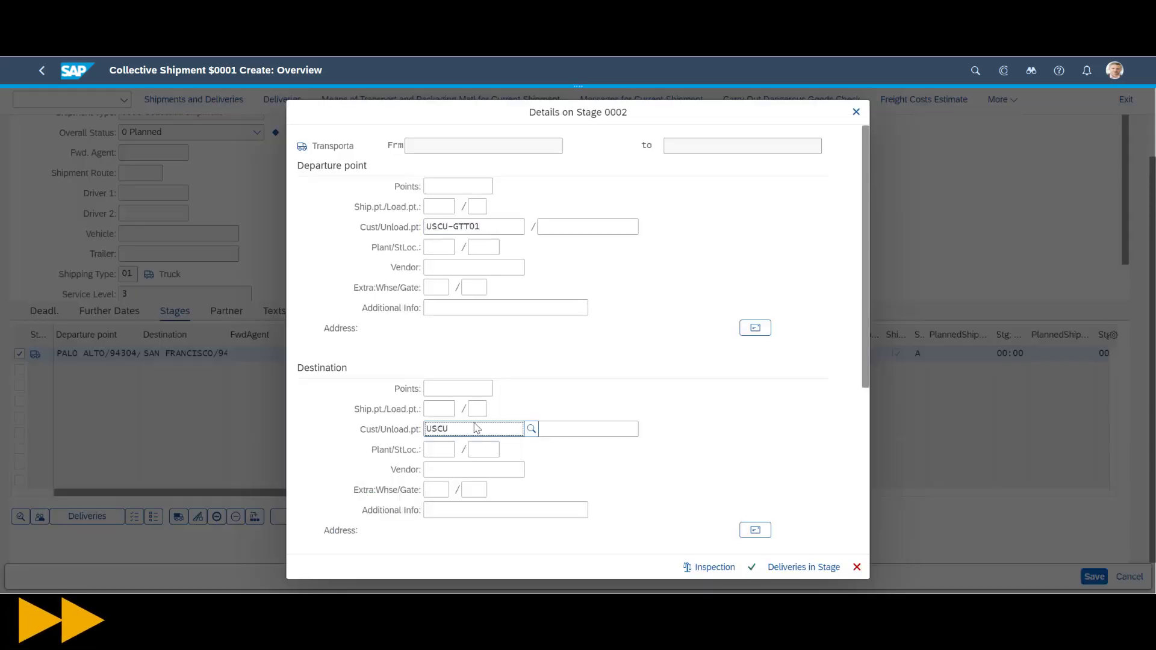
pyautogui.write('-GTT02')
pyautogui.press('Return')
pyautogui.click(178, 516)
pyautogui.click(443, 226)
pyautogui.write('USCU-GTT02')
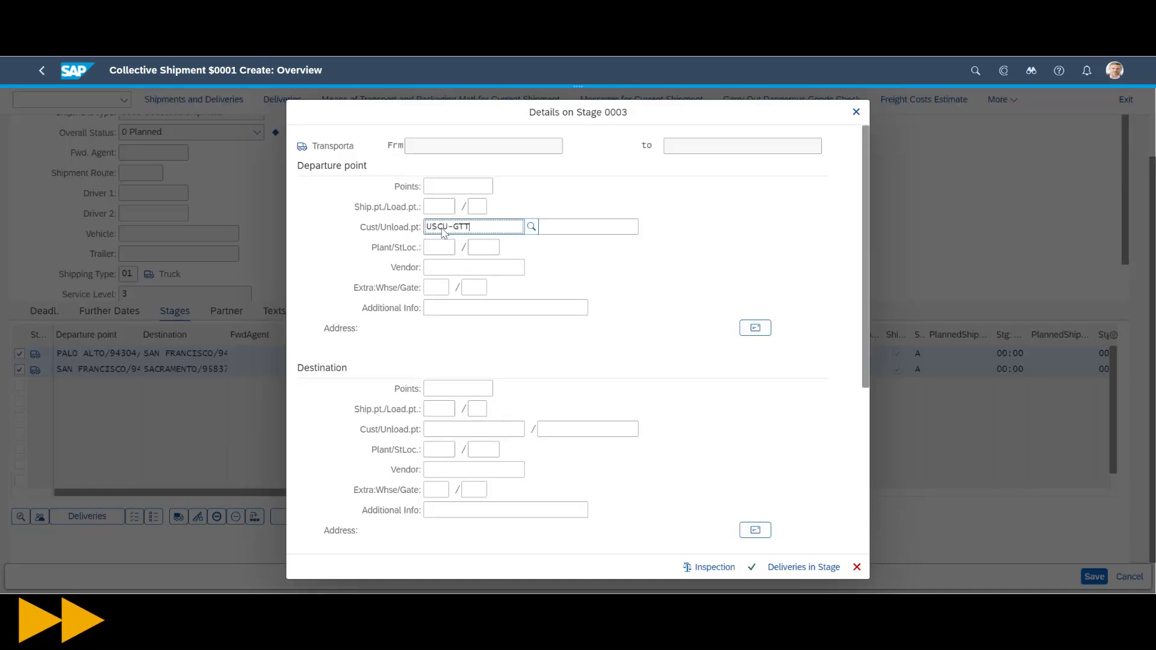
pyautogui.click(473, 429)
pyautogui.write('USCU-GTT03')
pyautogui.press('Return')
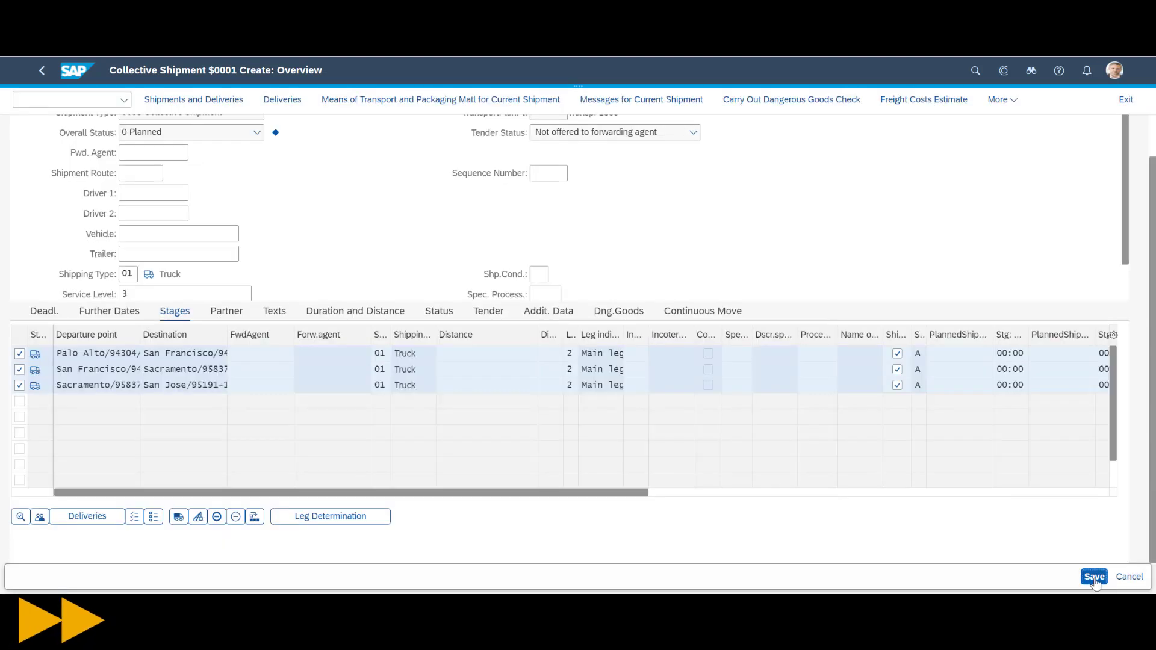
pyautogui.click(1094, 576)
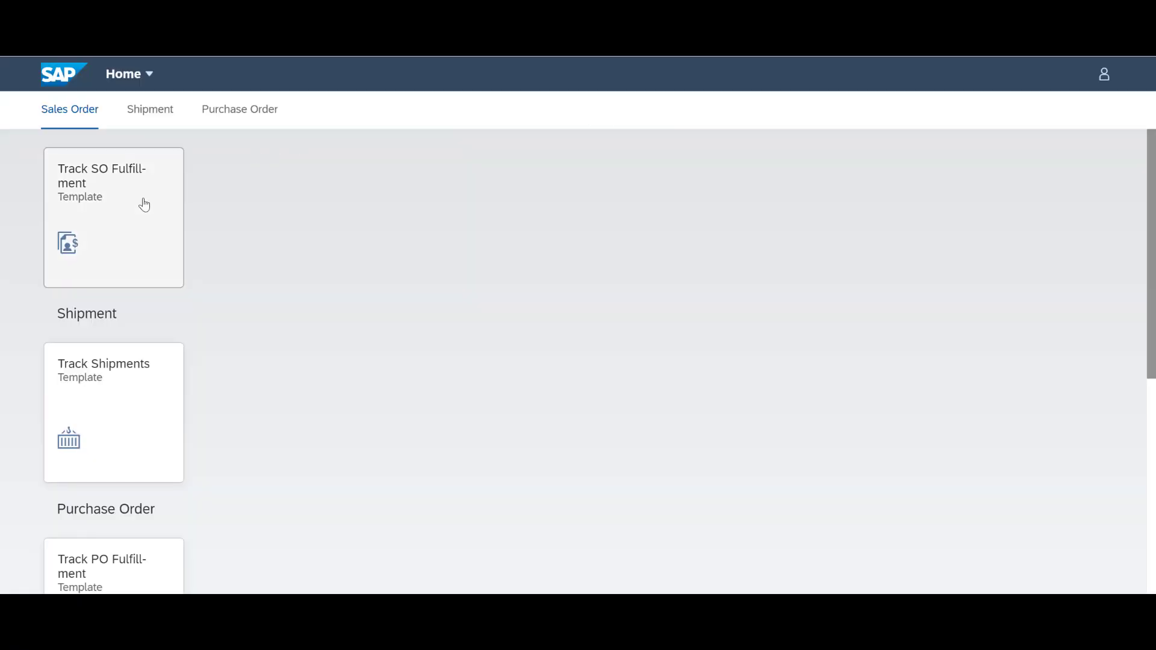
# Open Track SO Fulfillment and select the New Town Square Inc. sales order.
pyautogui.click(144, 206)
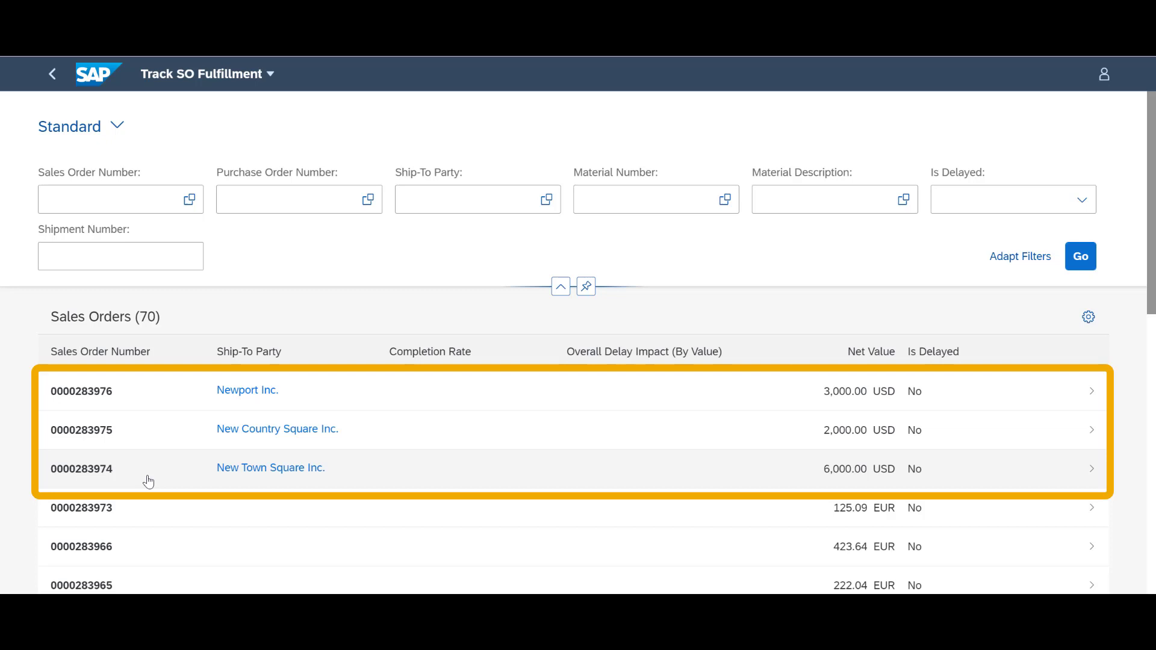
pyautogui.click(1081, 470)
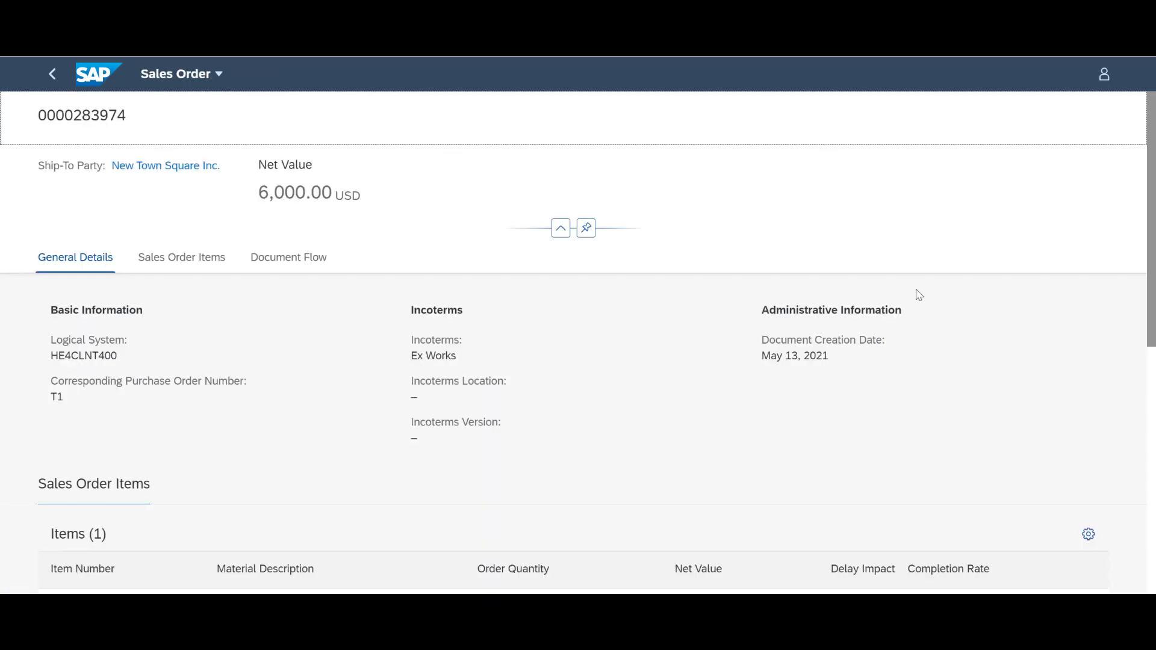
# Open the GTT Packaged Product item's milestone page from the sales order's document flow.
pyautogui.scroll(-3, 919, 295)
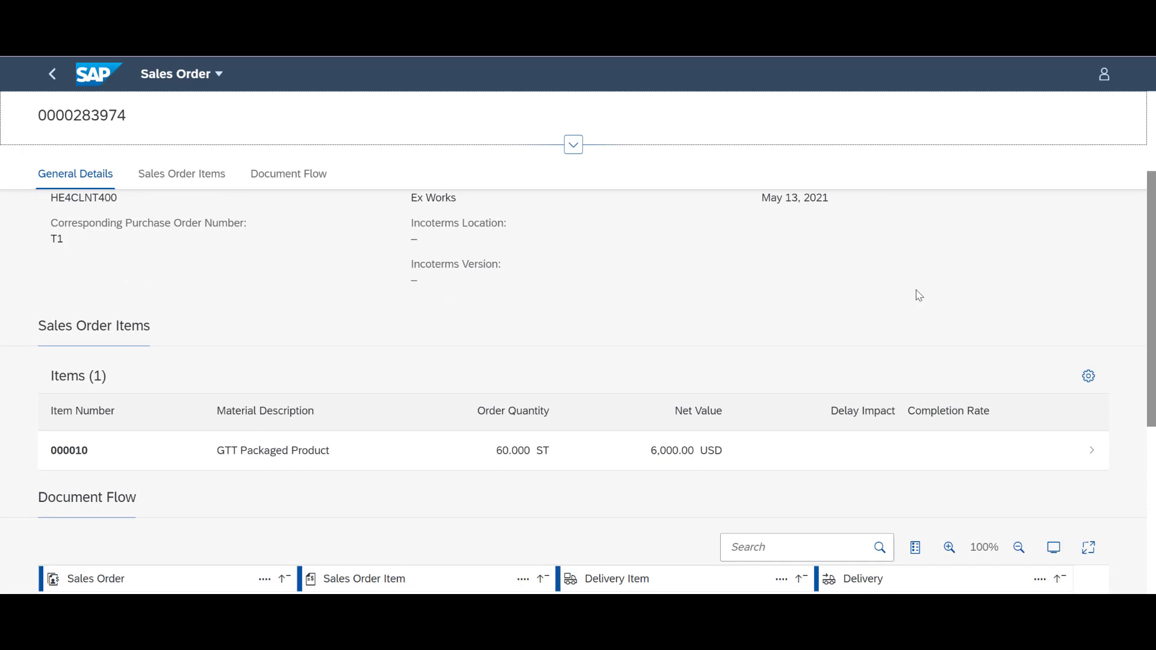
pyautogui.scroll(-3, 919, 296)
pyautogui.scroll(-2, 920, 296)
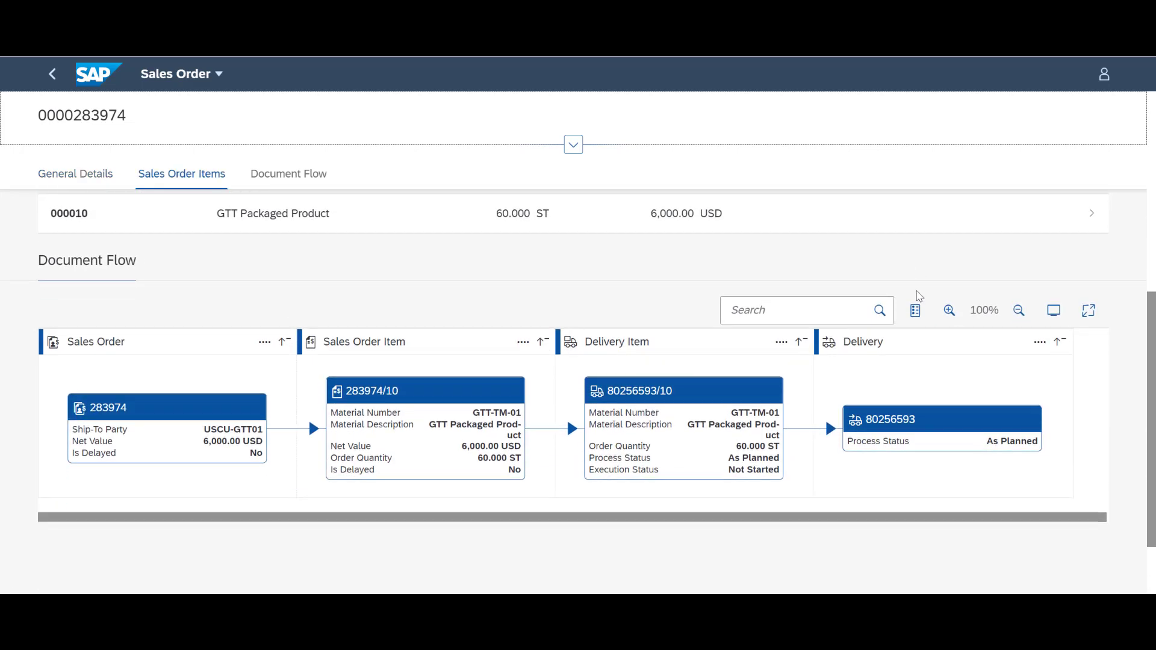
pyautogui.click(460, 428)
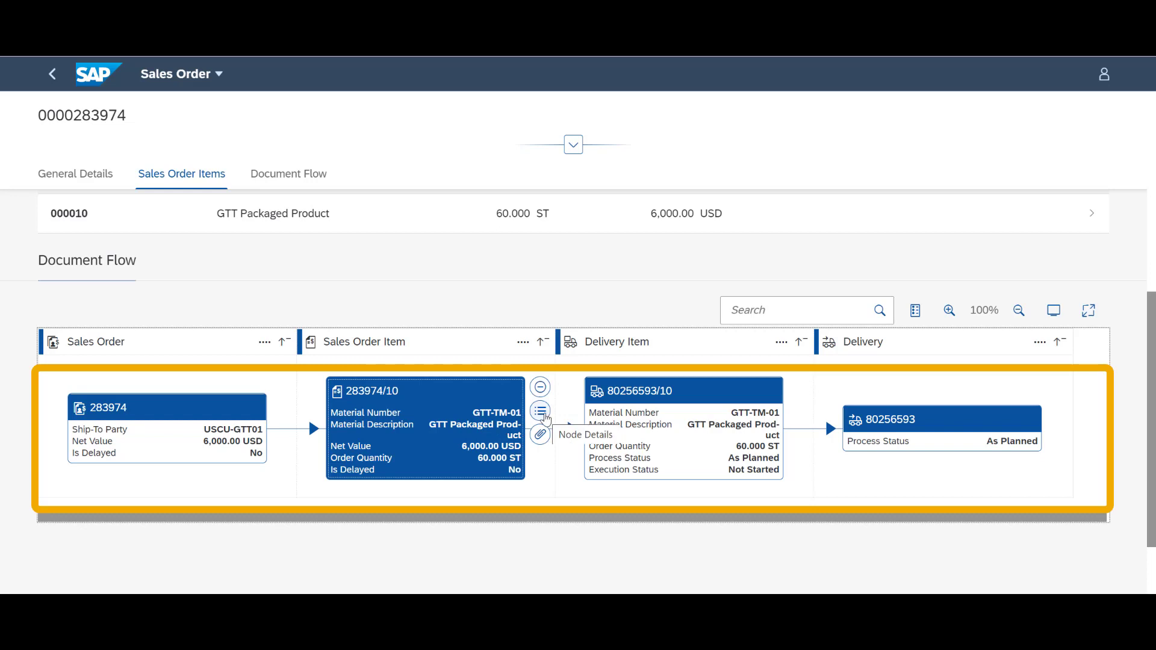
pyautogui.click(541, 413)
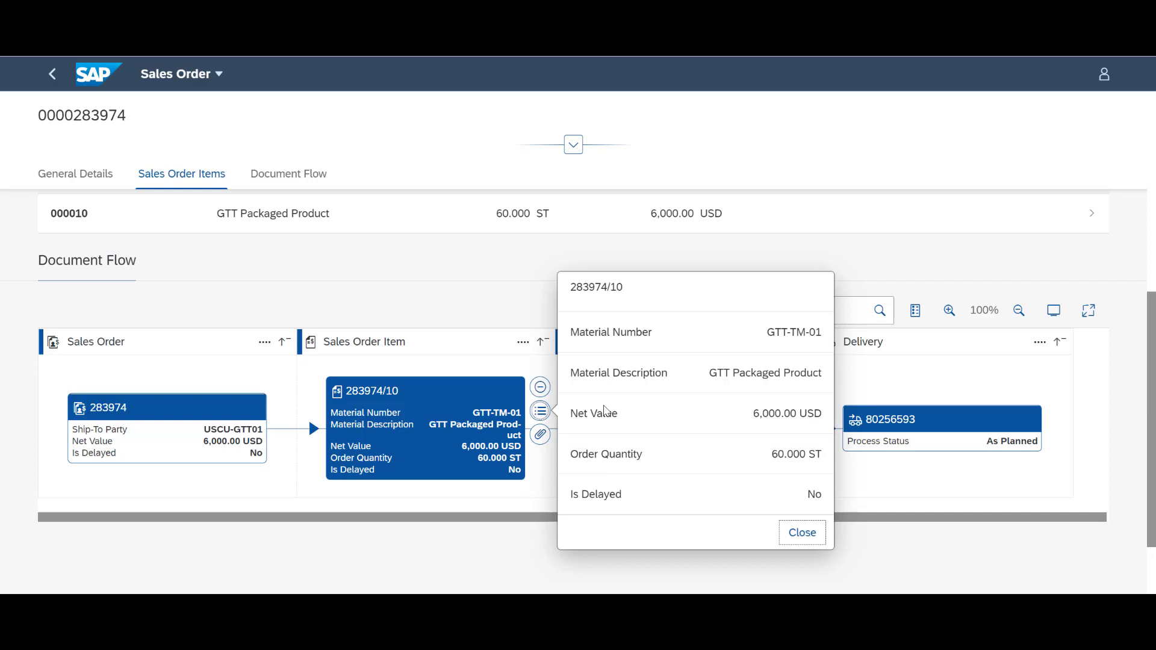
pyautogui.click(542, 438)
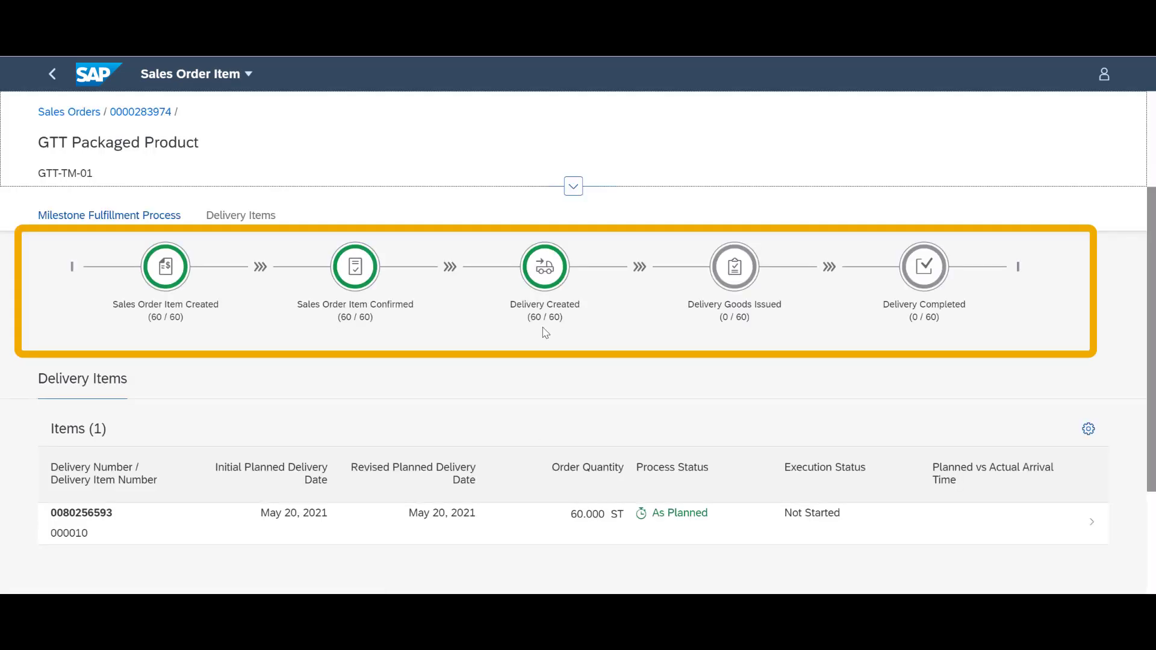
pyautogui.scroll(2, 546, 333)
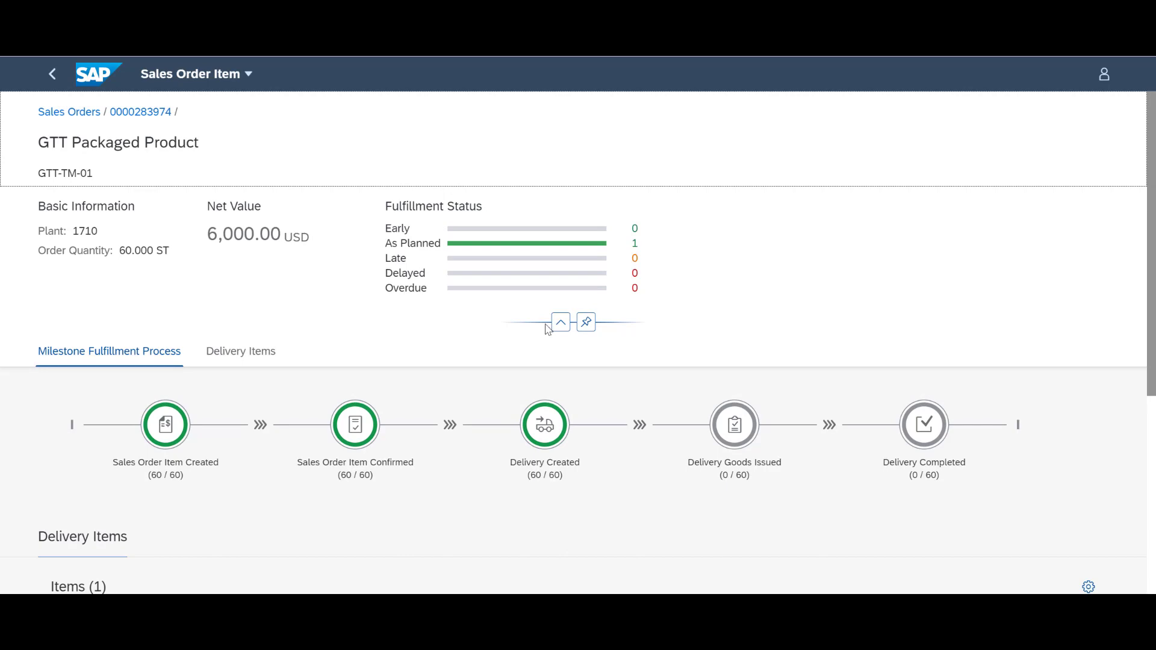
pyautogui.scroll(-3, 548, 329)
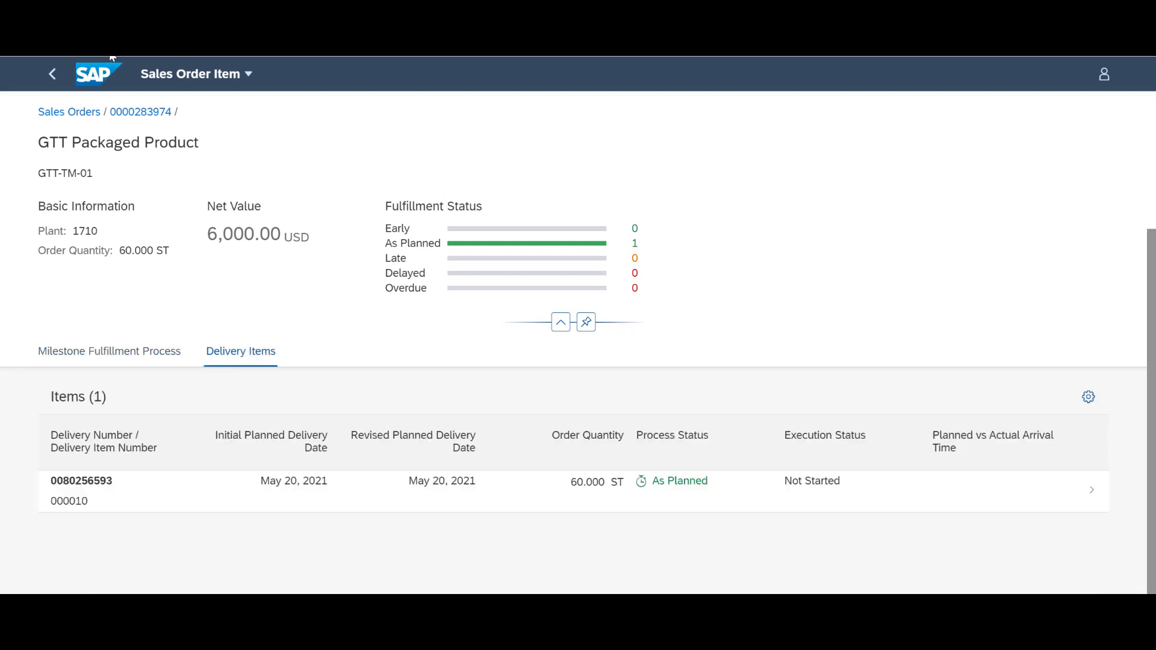
pyautogui.click(51, 81)
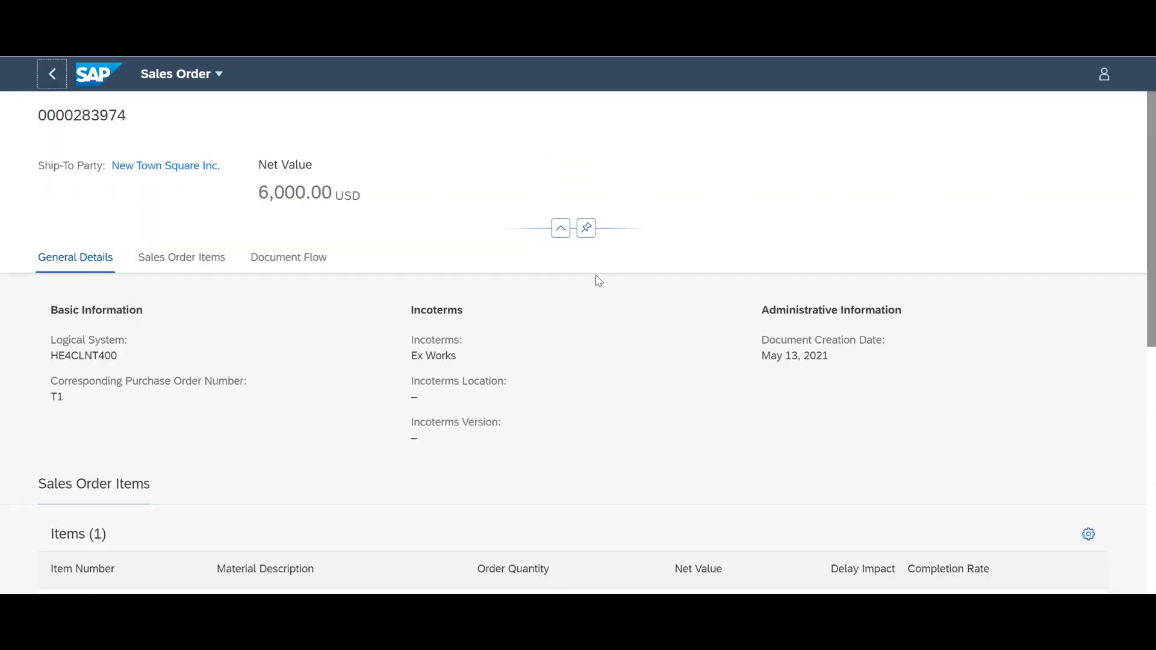
# Open delivery item 80256593/10 and scroll through its planned milestones to the route map.
pyautogui.scroll(-6, 598, 280)
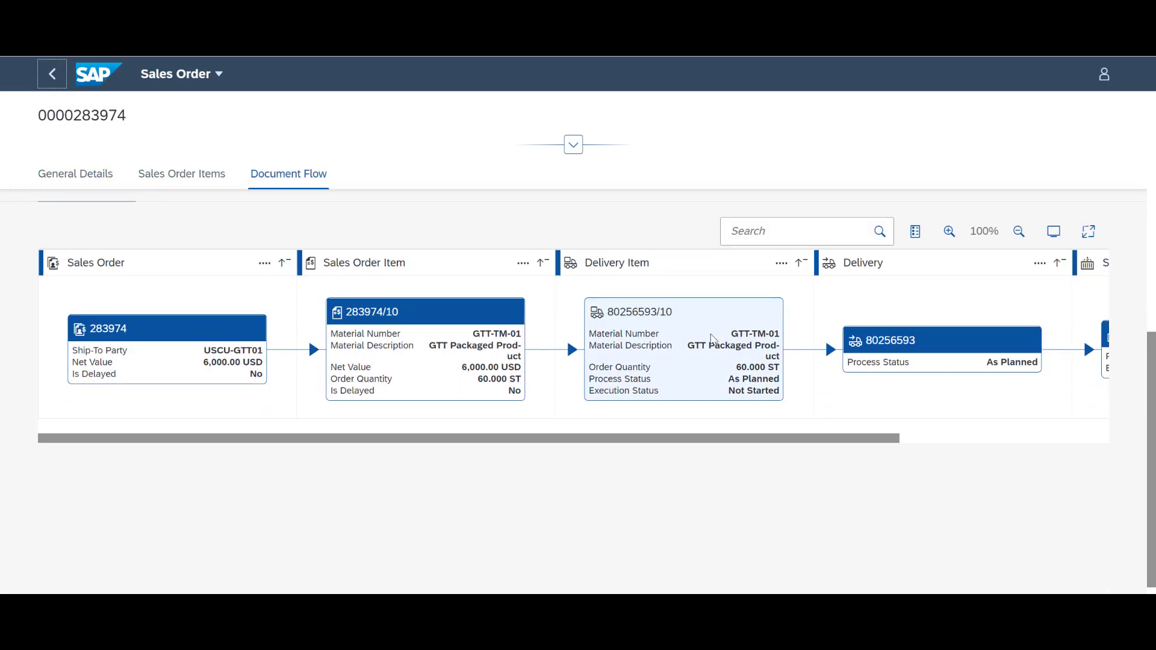
pyautogui.click(712, 339)
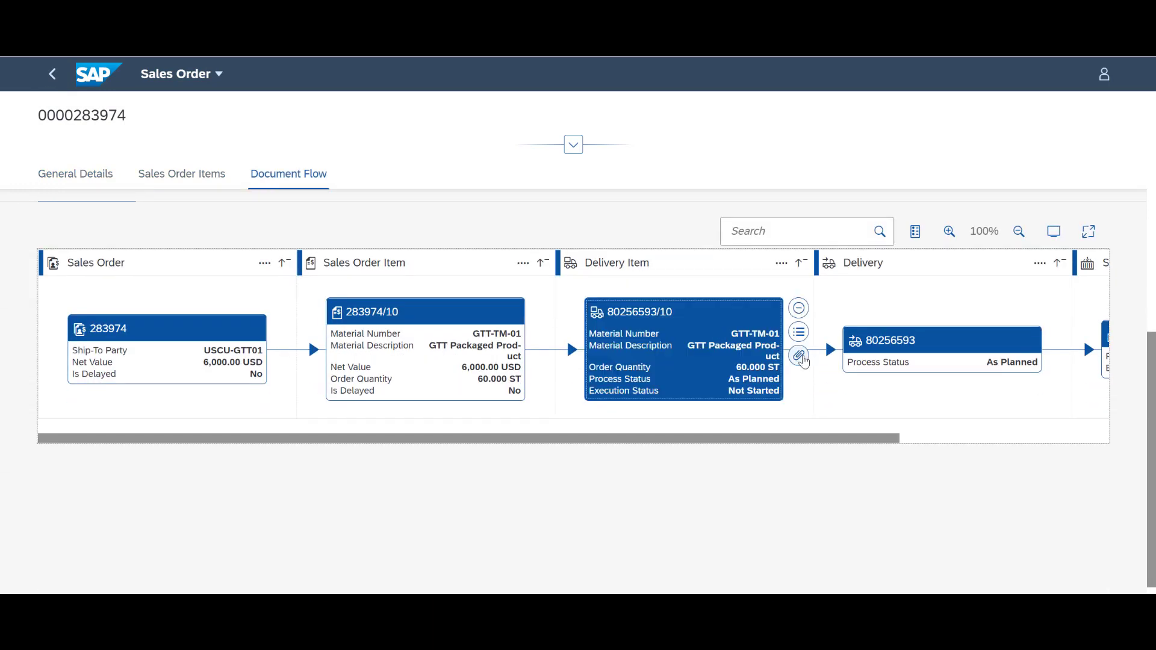
pyautogui.click(799, 357)
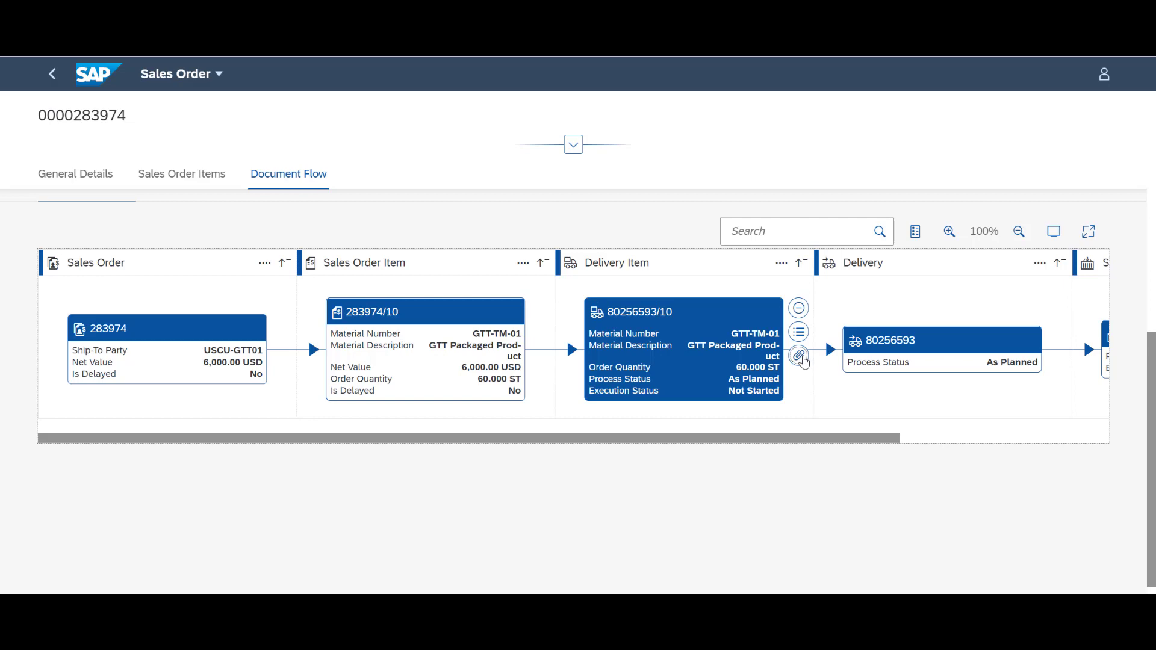
pyautogui.scroll(-3, 796, 359)
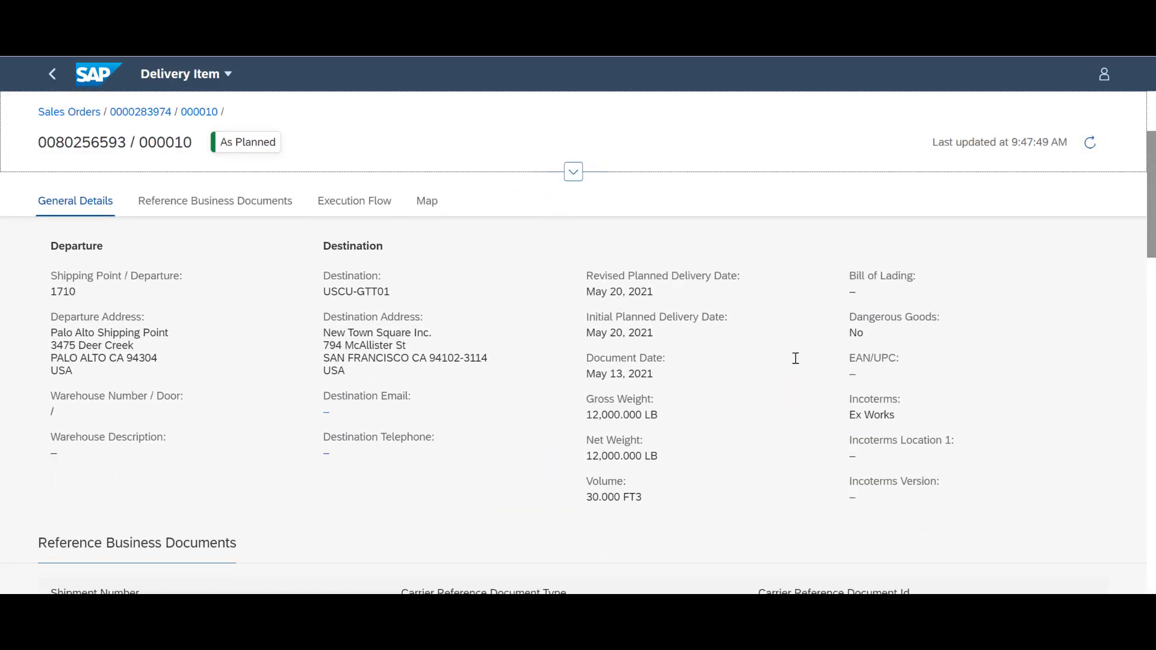
pyautogui.scroll(-4, 796, 359)
pyautogui.scroll(-3, 795, 360)
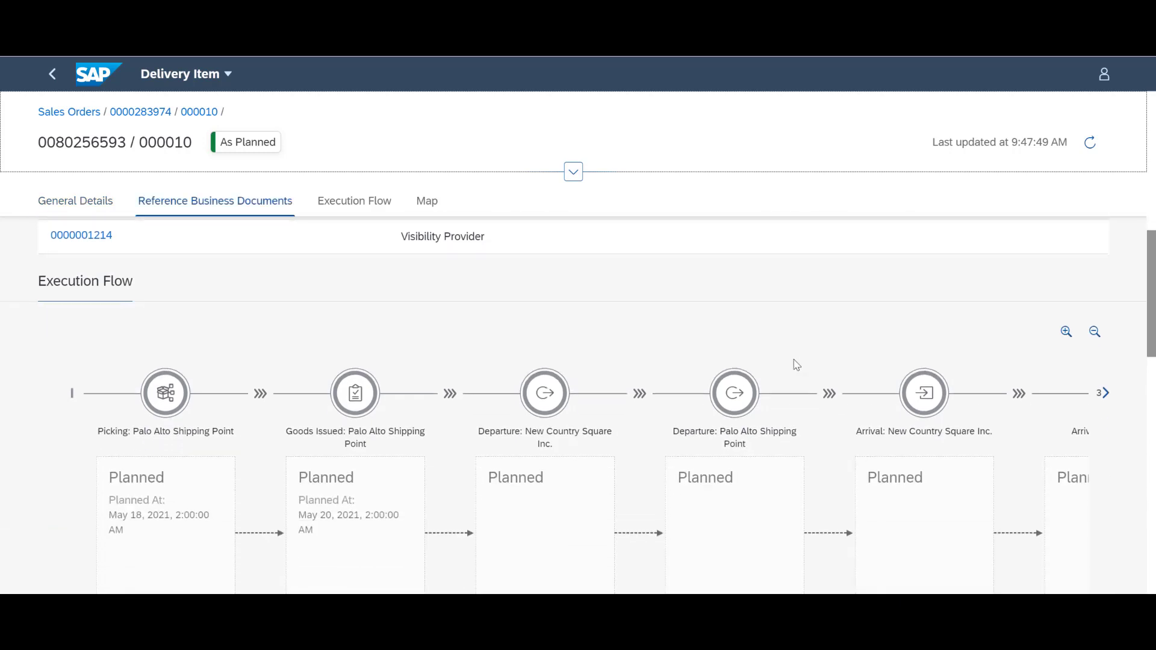
pyautogui.scroll(-2, 796, 365)
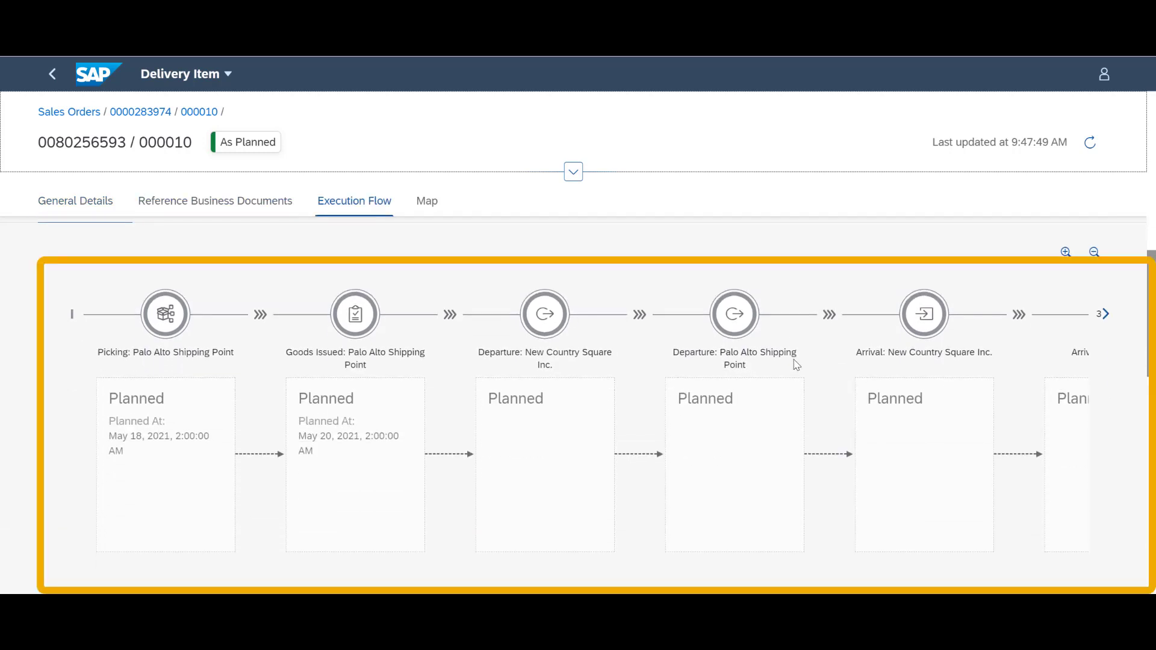
pyautogui.scroll(-2, 796, 366)
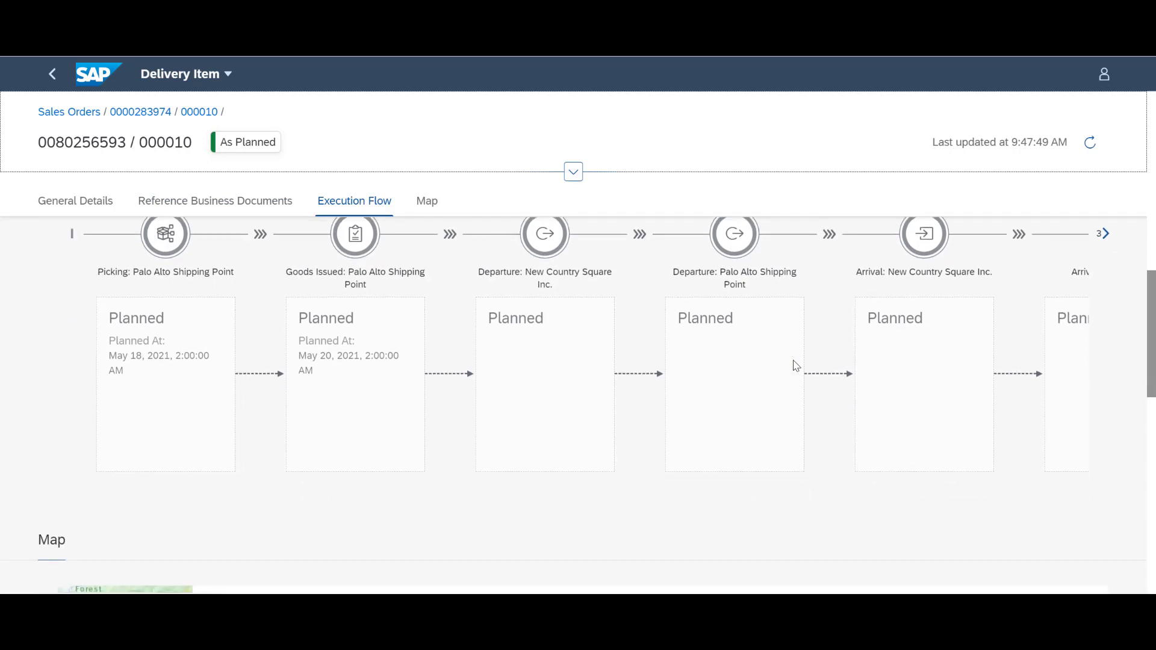
pyautogui.scroll(-2, 796, 365)
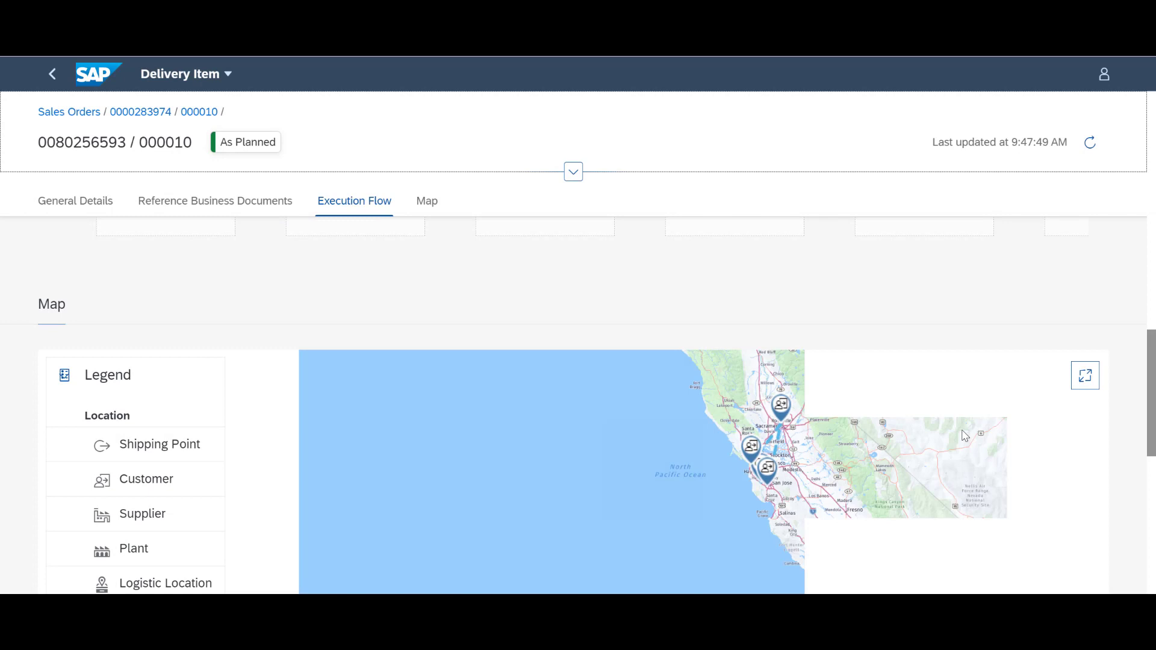
pyautogui.scroll(-2, 888, 458)
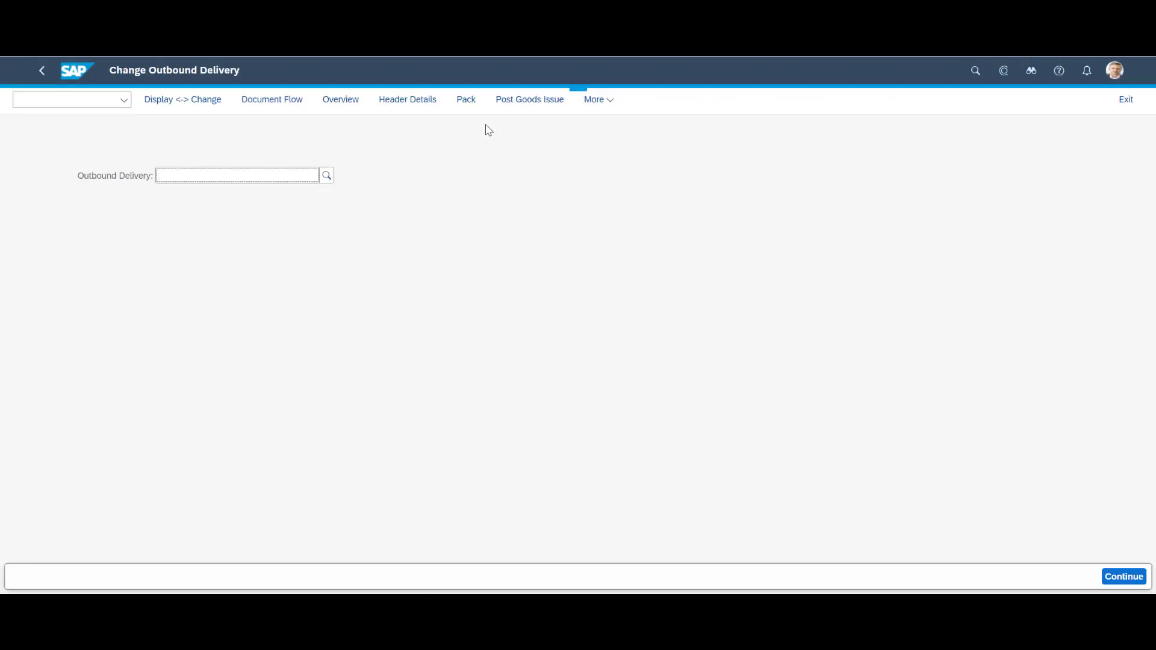
# Record picked quantity 60 on outbound delivery 80256593 and save it as fully picked.
pyautogui.write('80256593')
pyautogui.click(1107, 583)
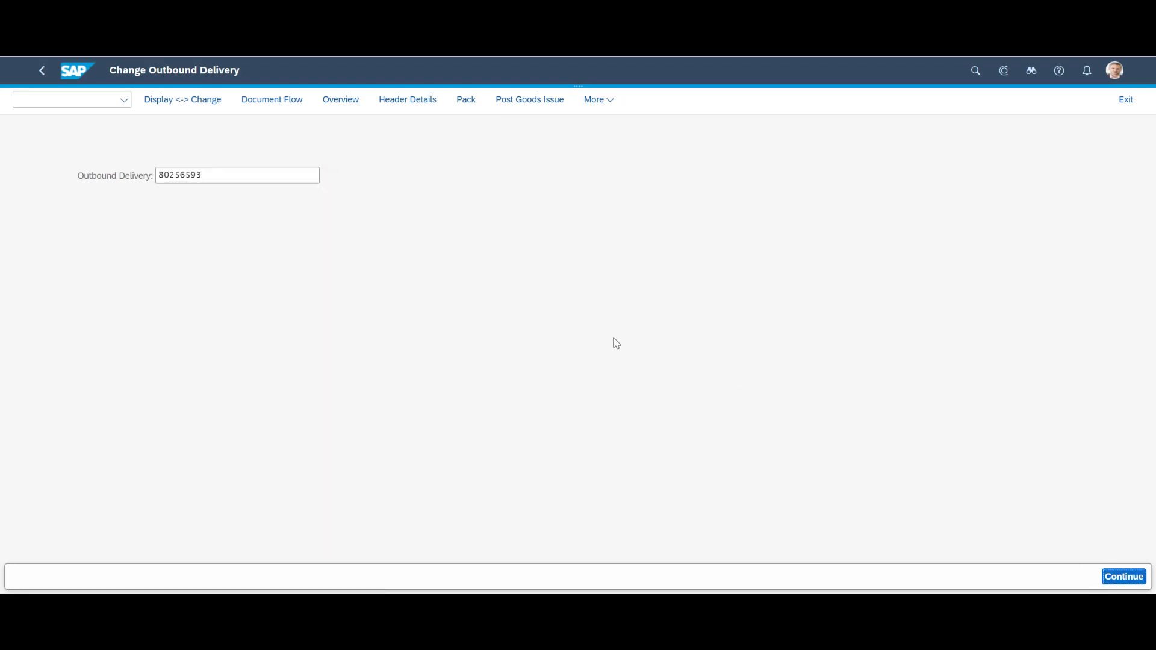
pyautogui.write('60')
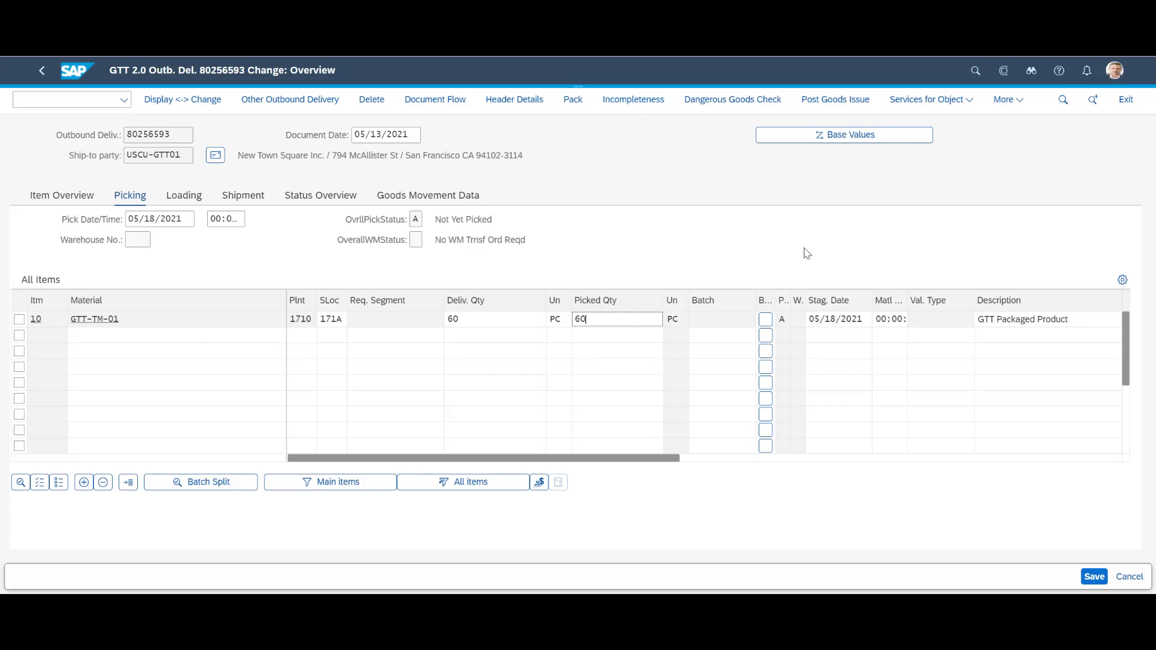
pyautogui.press('Return')
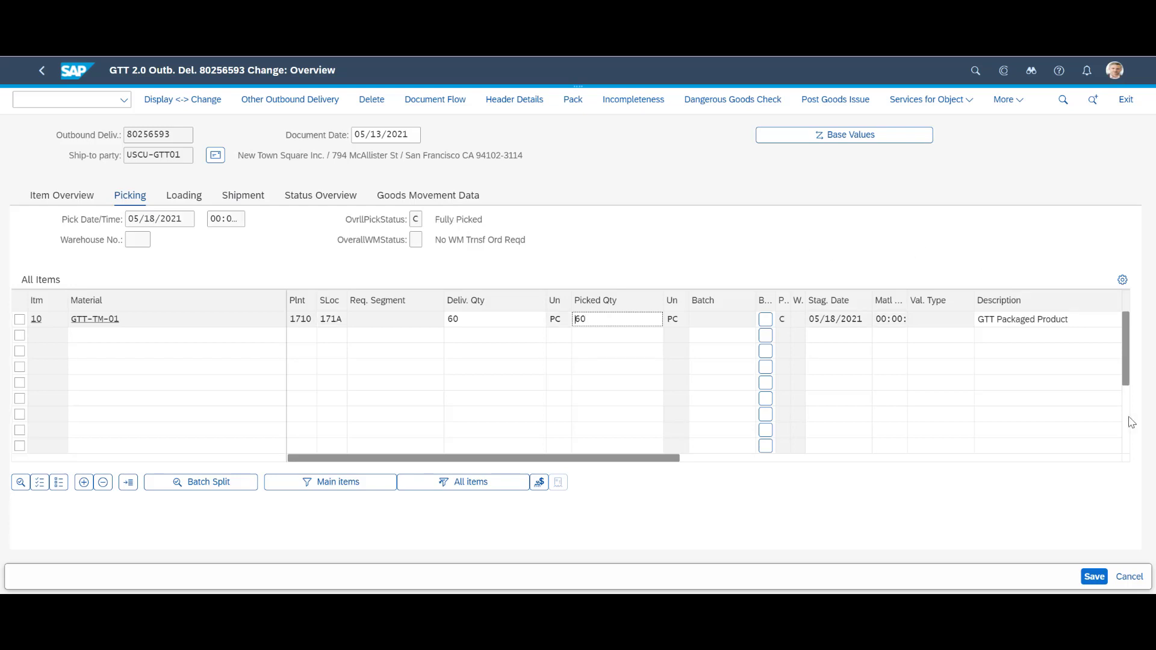
pyautogui.click(1095, 577)
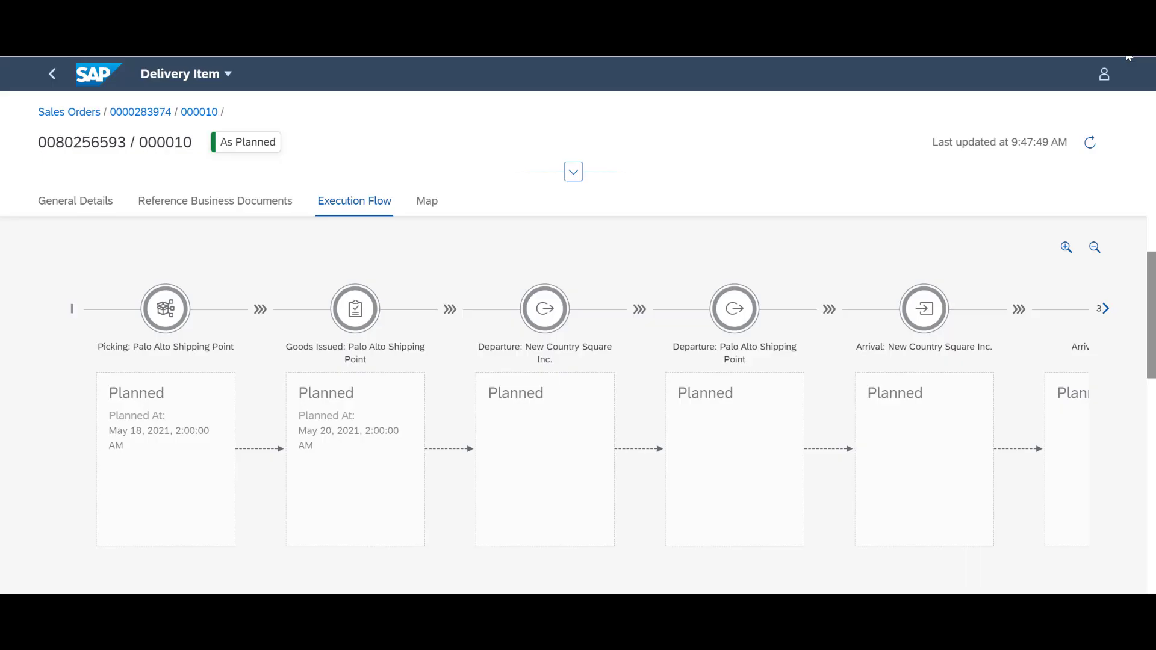
# Refresh the delivery item's execution flow until picking shows Early Reported.
pyautogui.click(1092, 144)
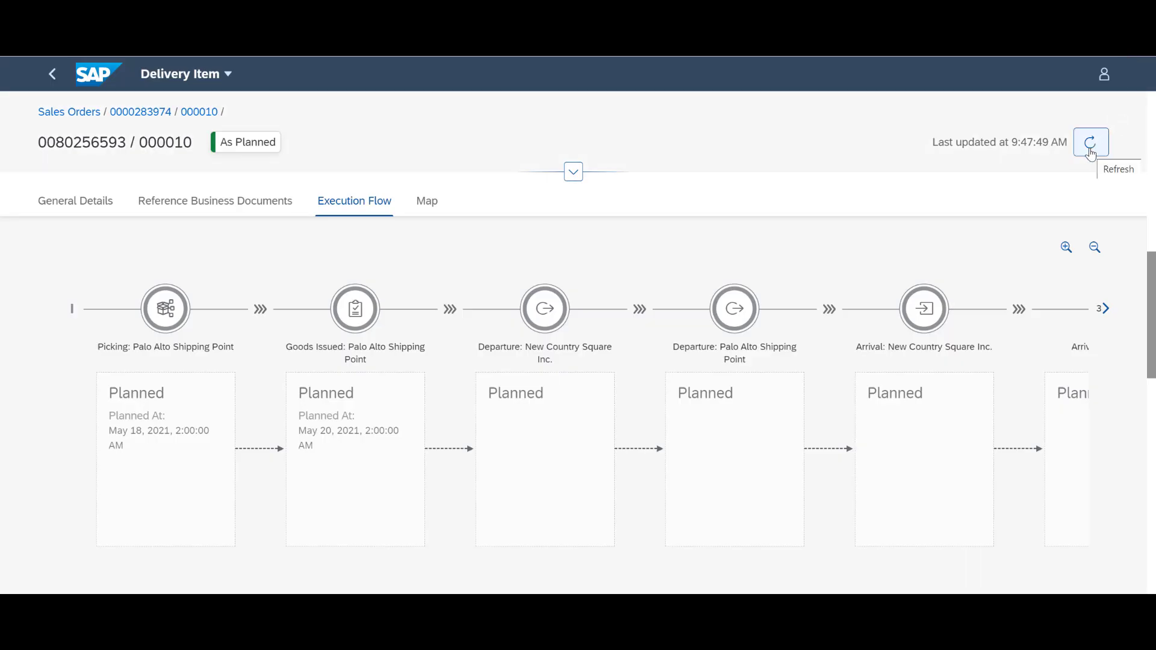
pyautogui.click(1091, 150)
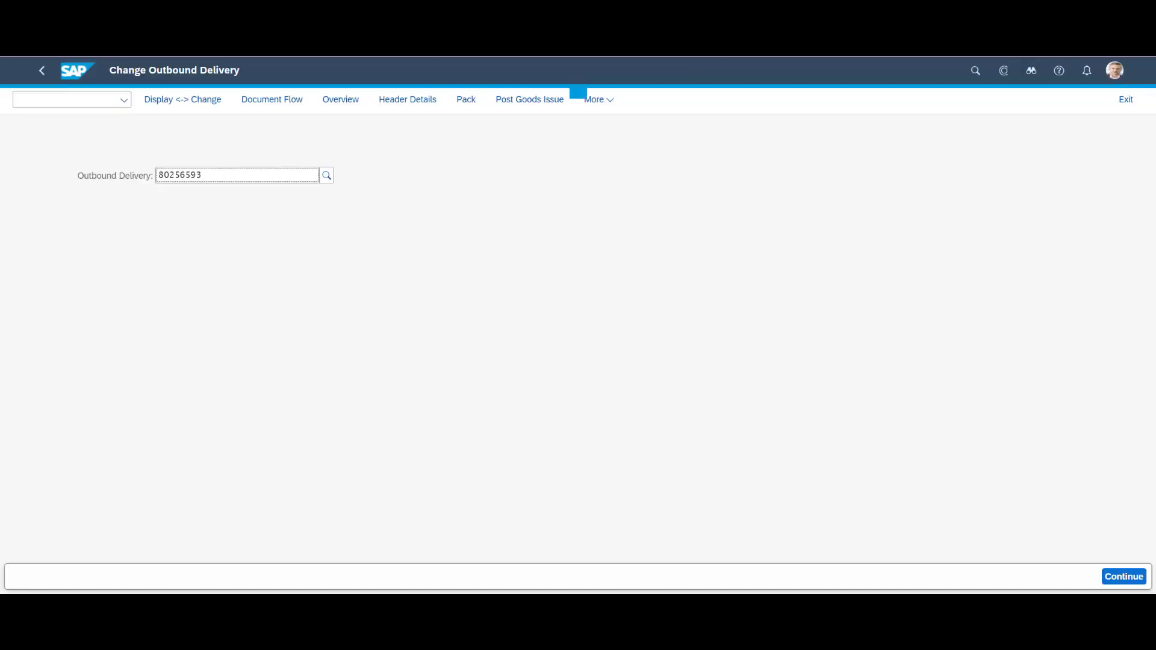
# Open outbound delivery 80256593 and post its goods issue.
pyautogui.click(1118, 579)
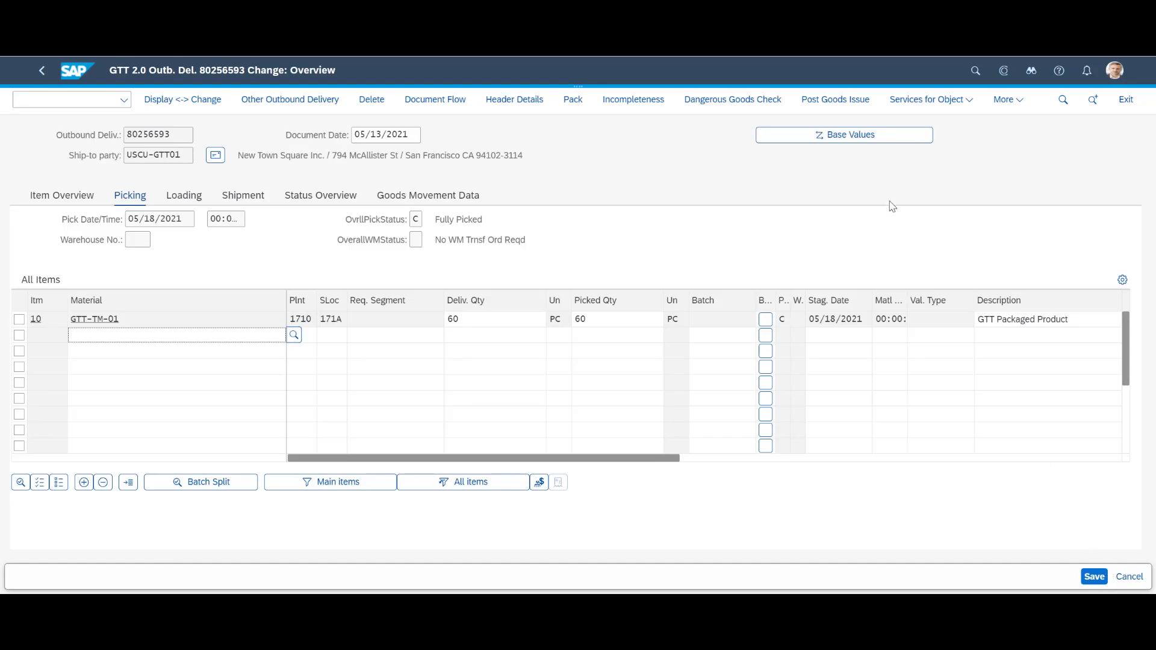
pyautogui.click(833, 101)
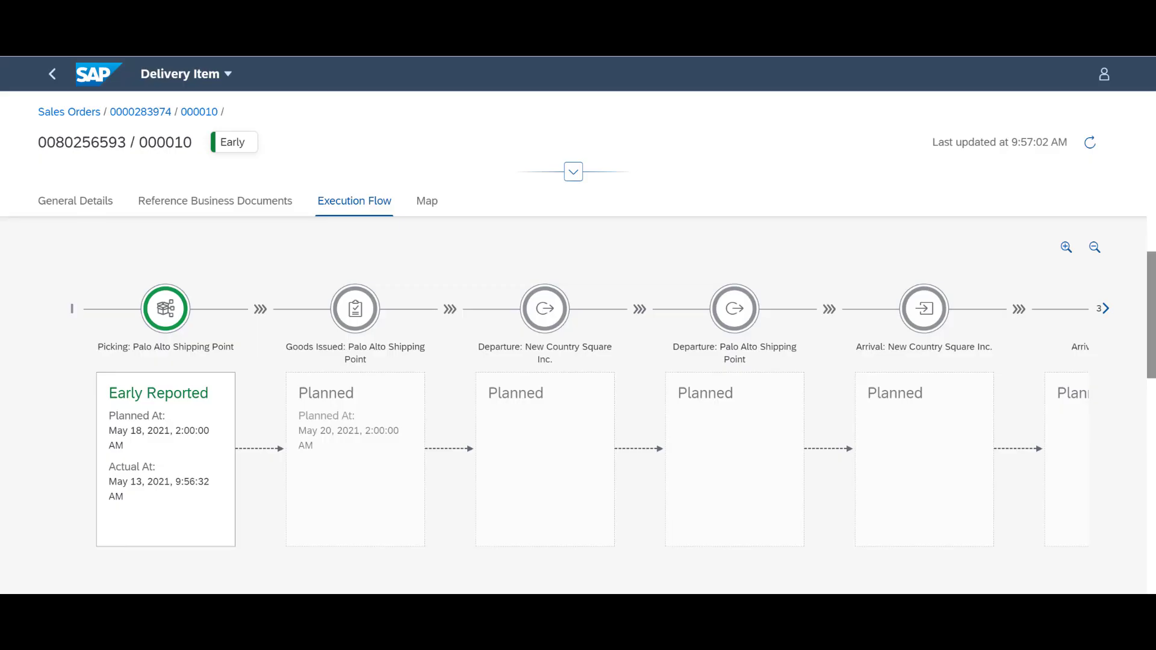
pyautogui.click(1099, 155)
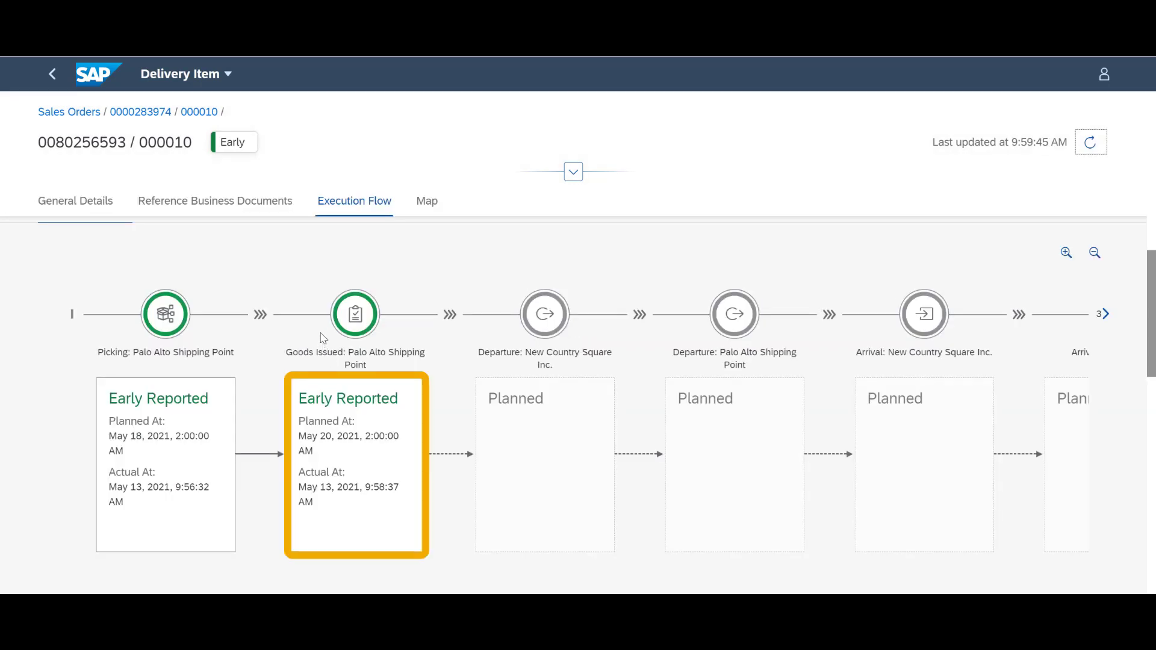
pyautogui.click(130, 116)
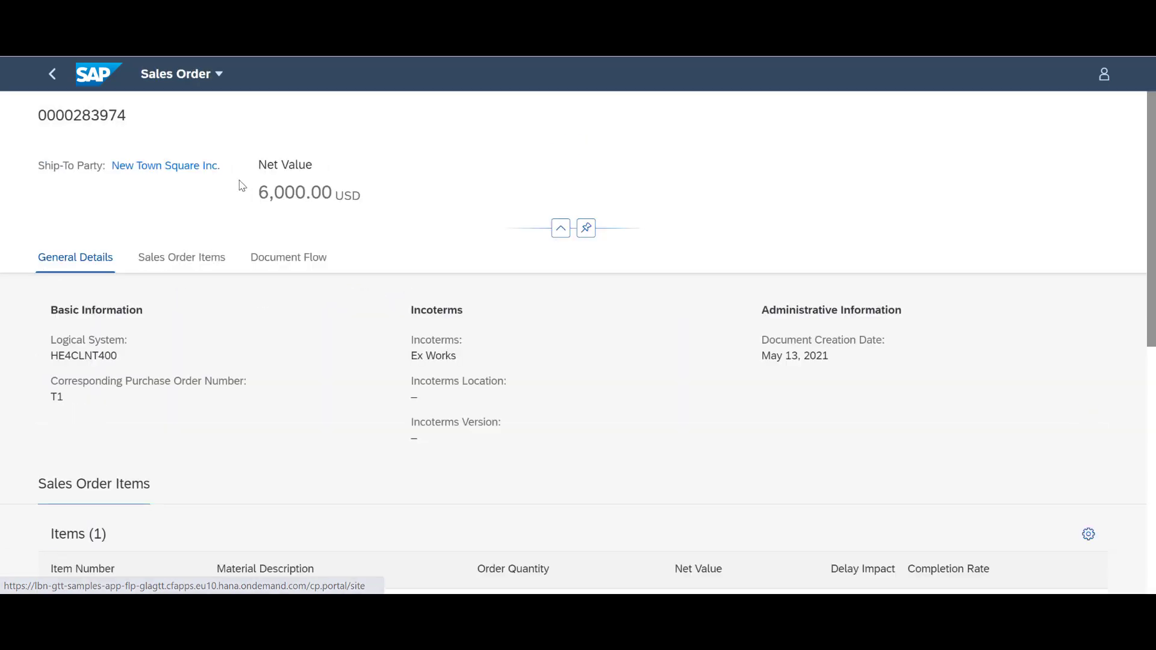
pyautogui.scroll(-5, 241, 186)
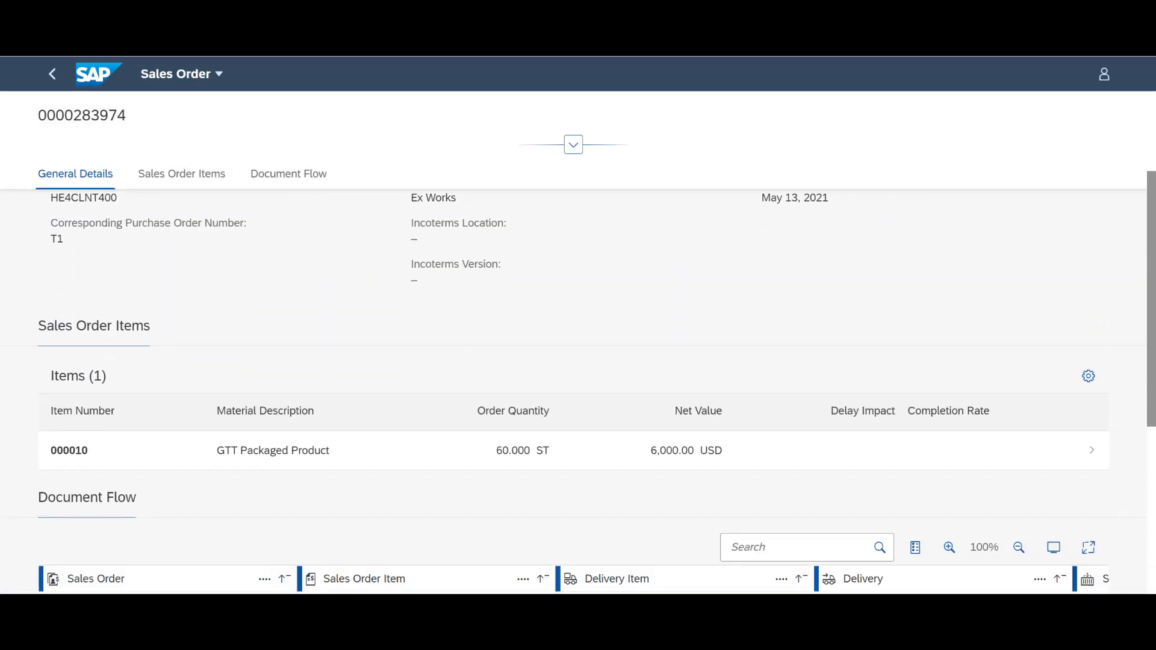
pyautogui.scroll(-3, 597, 371)
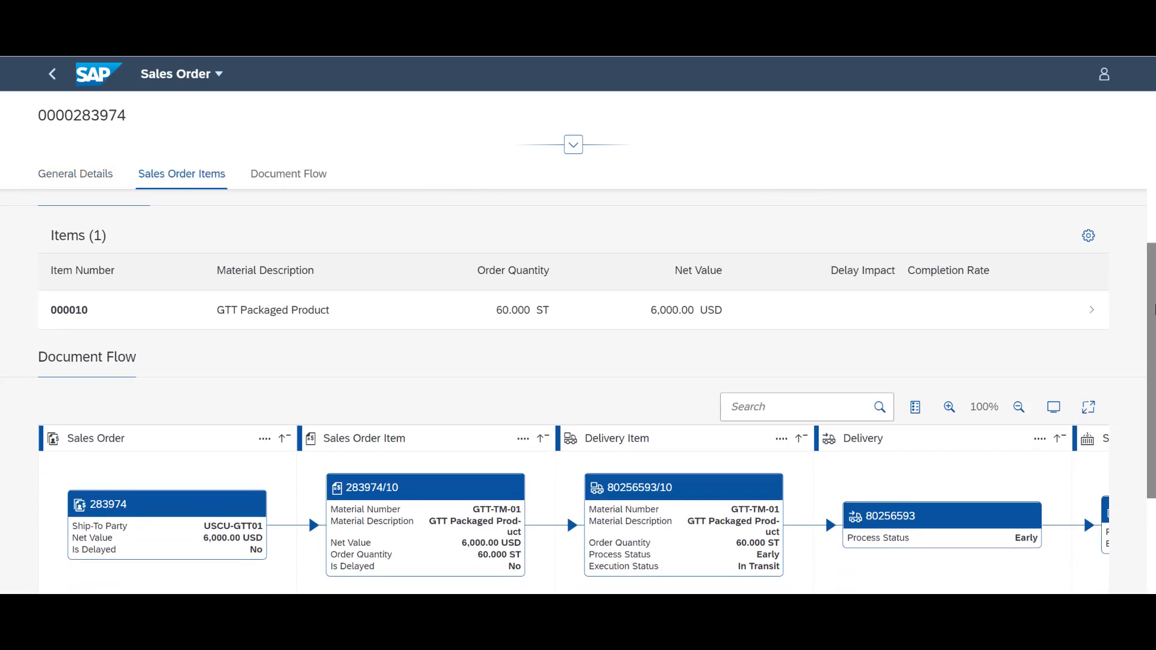
pyautogui.scroll(-3, 597, 371)
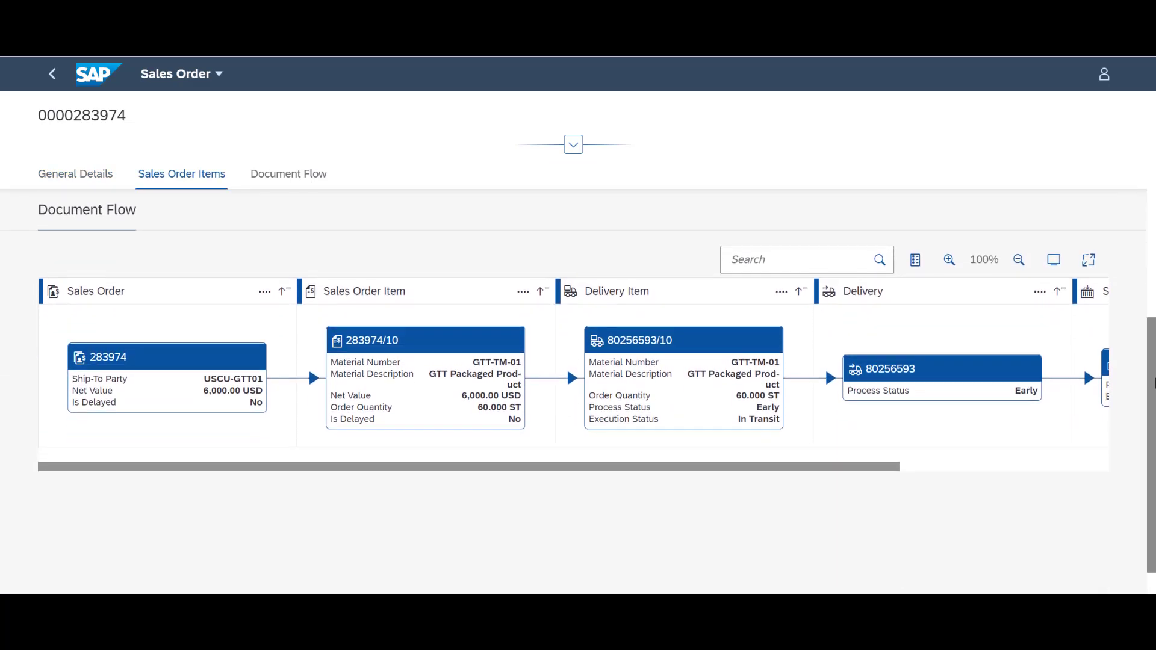
pyautogui.click(497, 396)
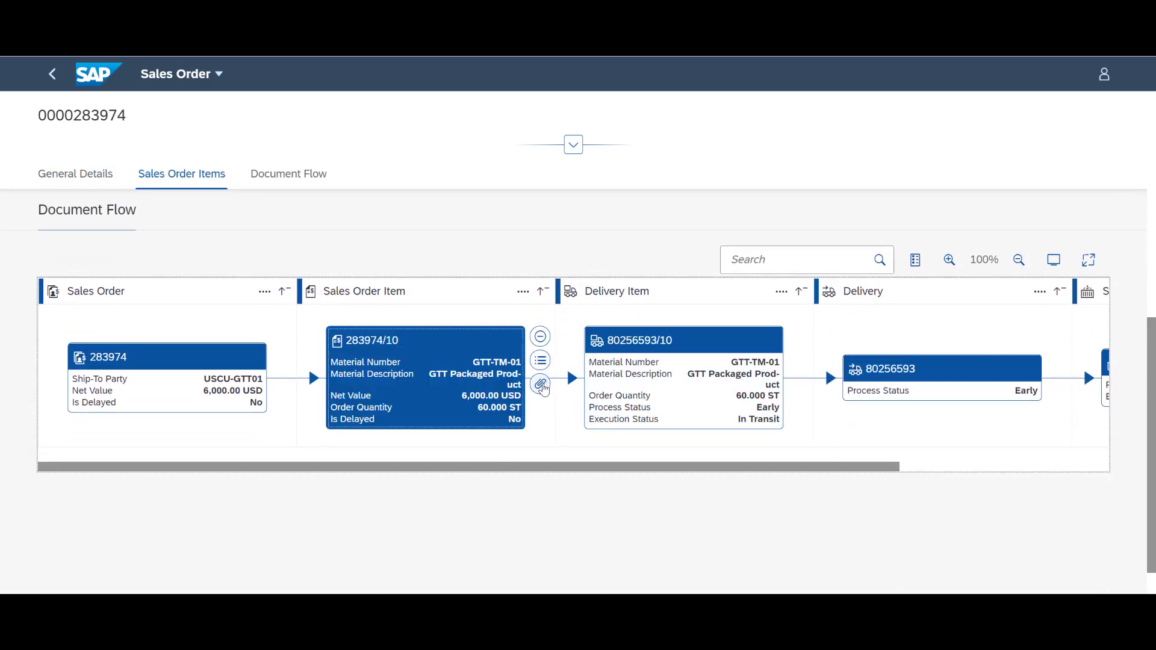
pyautogui.click(542, 386)
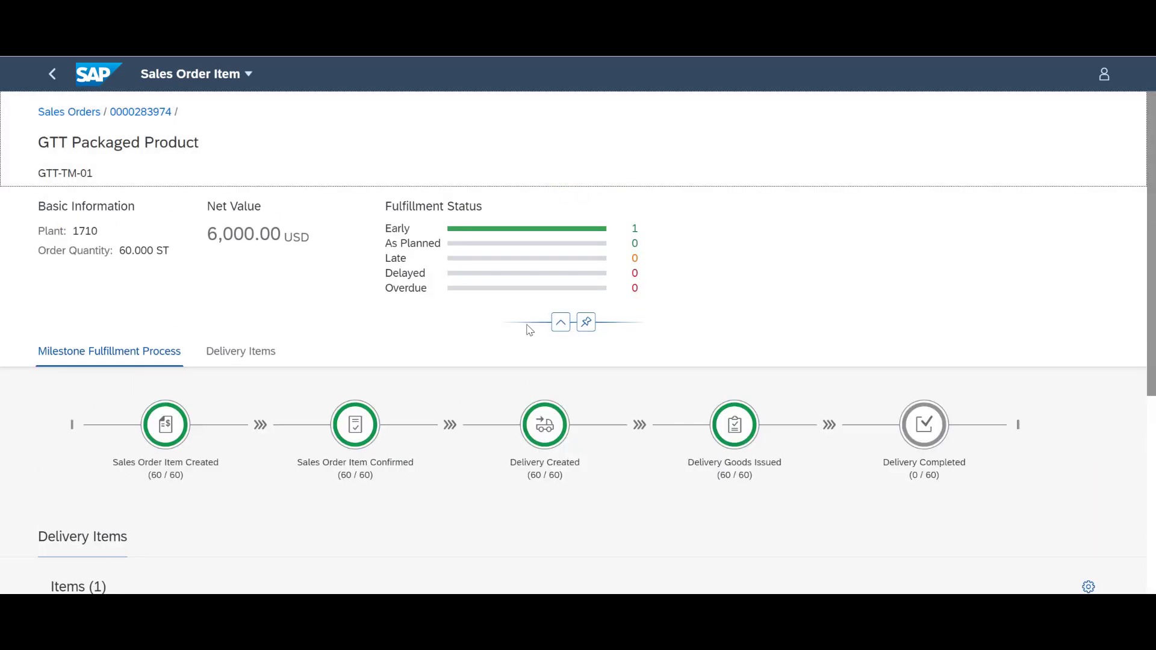
pyautogui.scroll(-2, 530, 330)
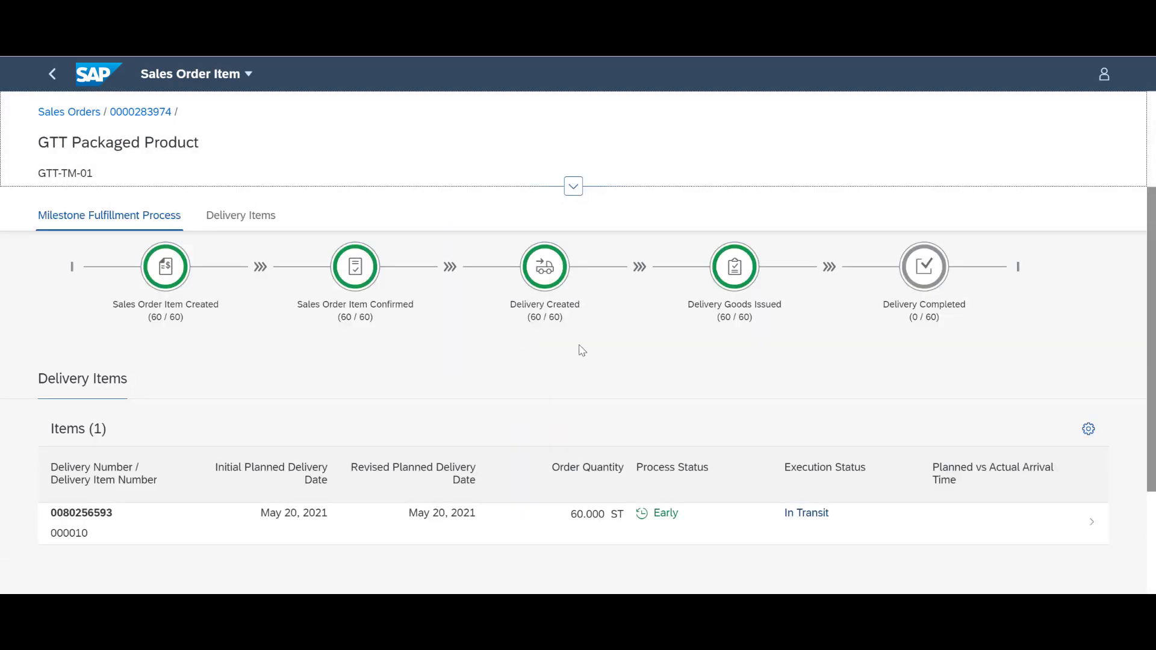
pyautogui.click(1098, 525)
pyautogui.scroll(-3, 727, 395)
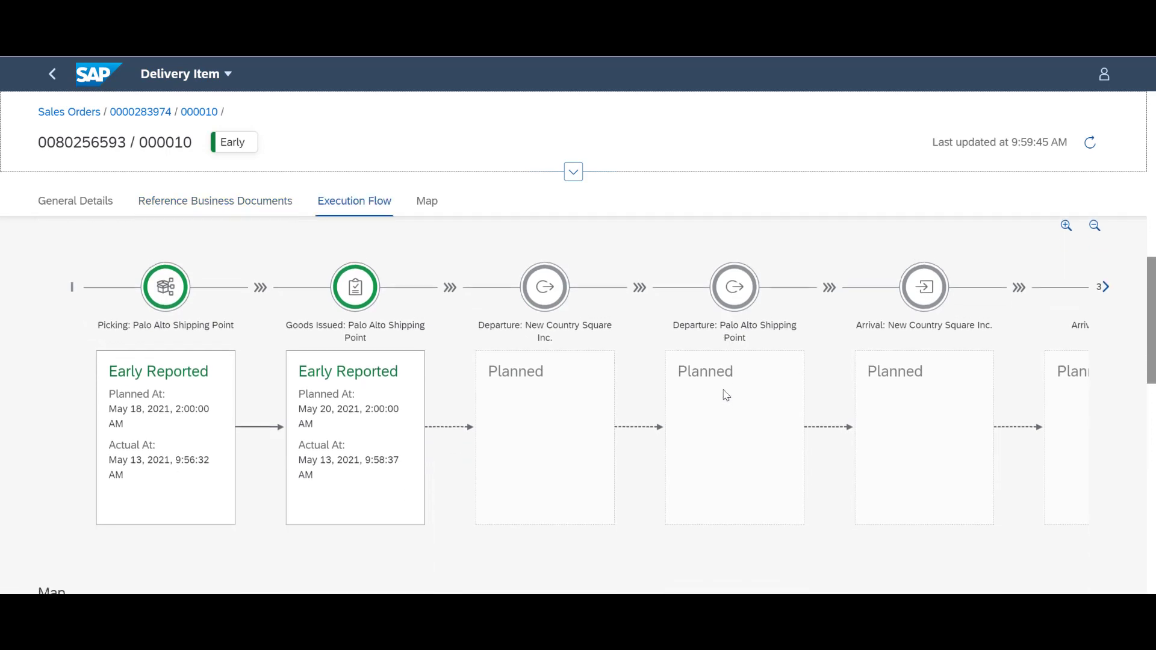
pyautogui.scroll(-4, 727, 394)
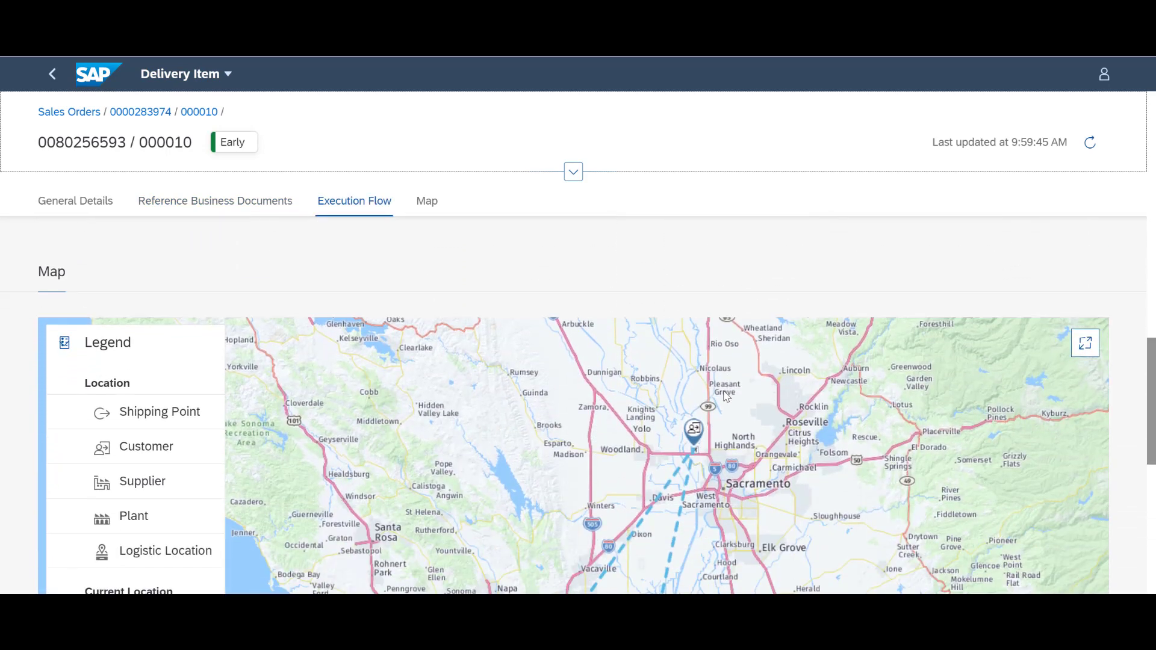
pyautogui.scroll(-1, 727, 395)
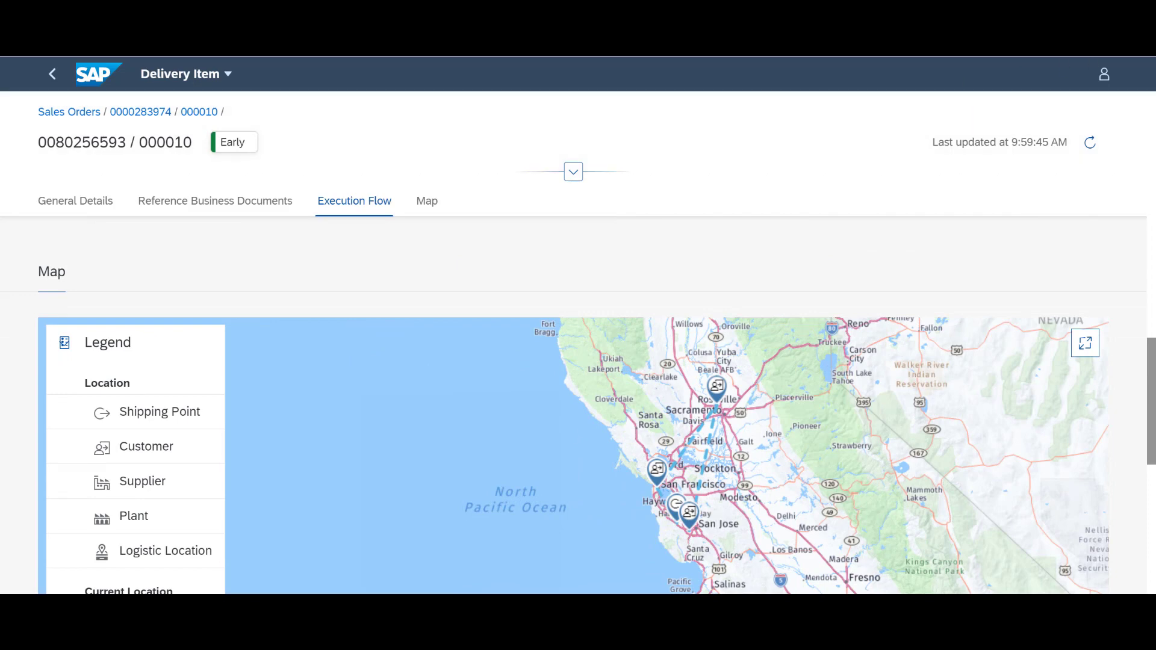
pyautogui.click(354, 200)
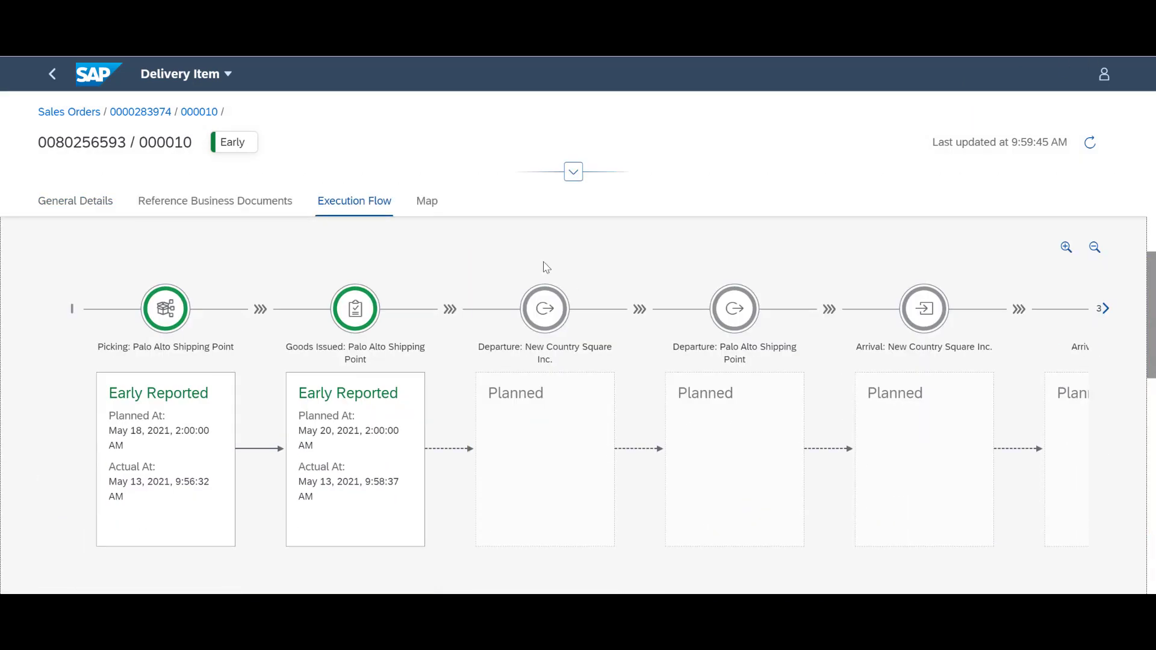
pyautogui.click(256, 203)
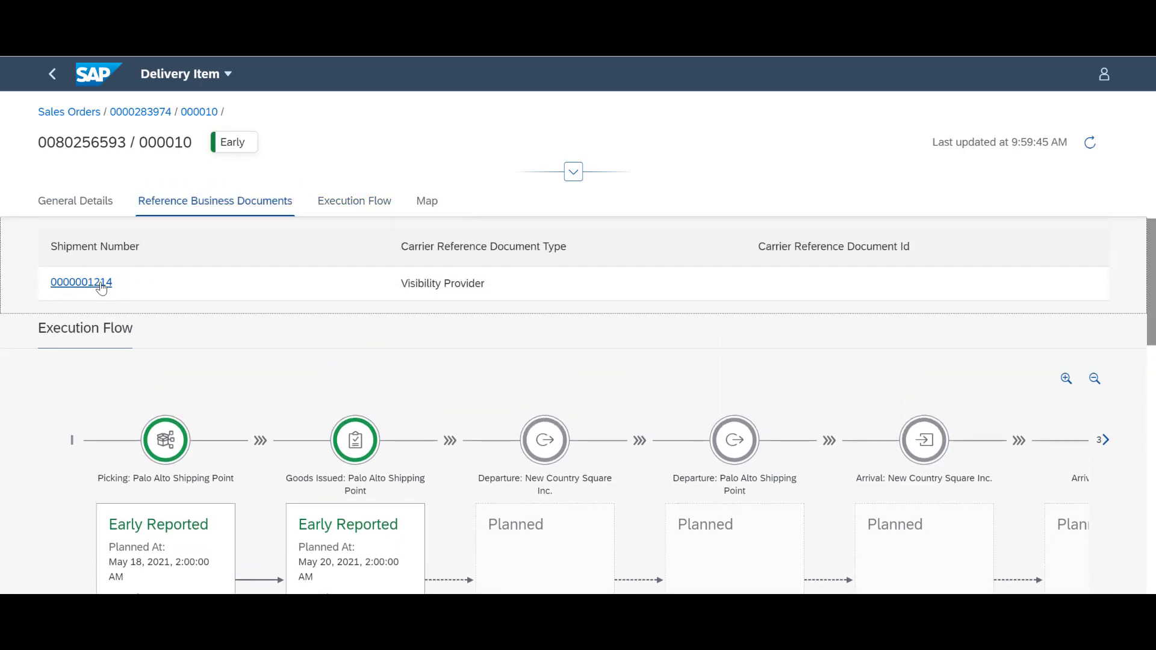
pyautogui.click(84, 283)
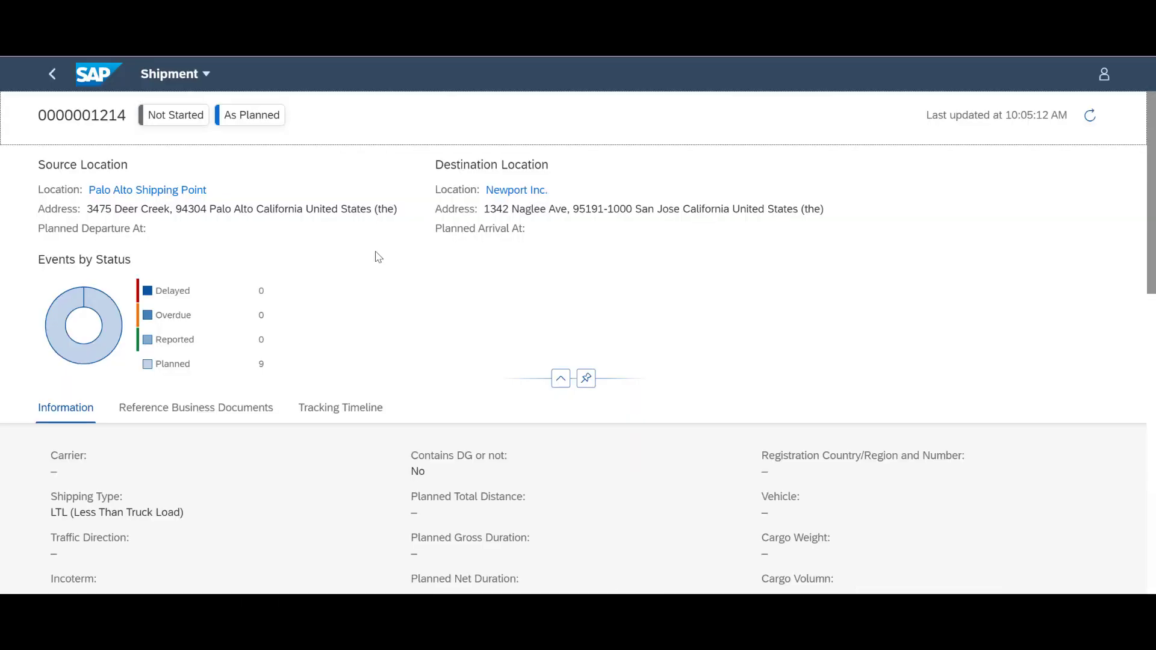
pyautogui.scroll(-5, 378, 258)
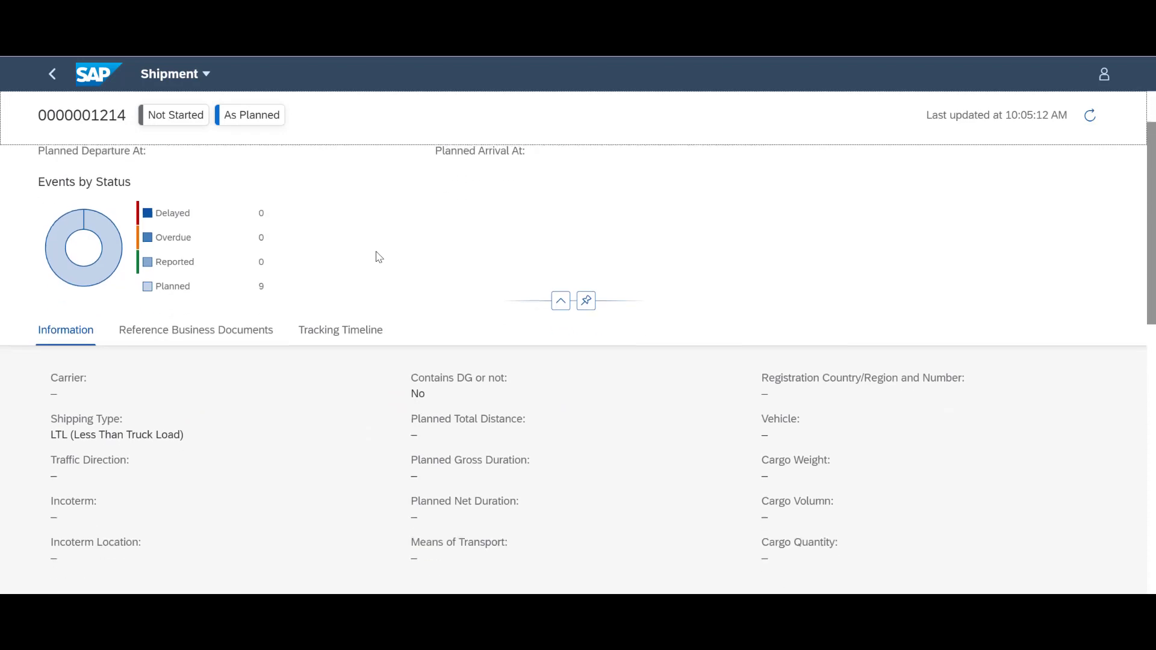
pyautogui.scroll(-3, 377, 259)
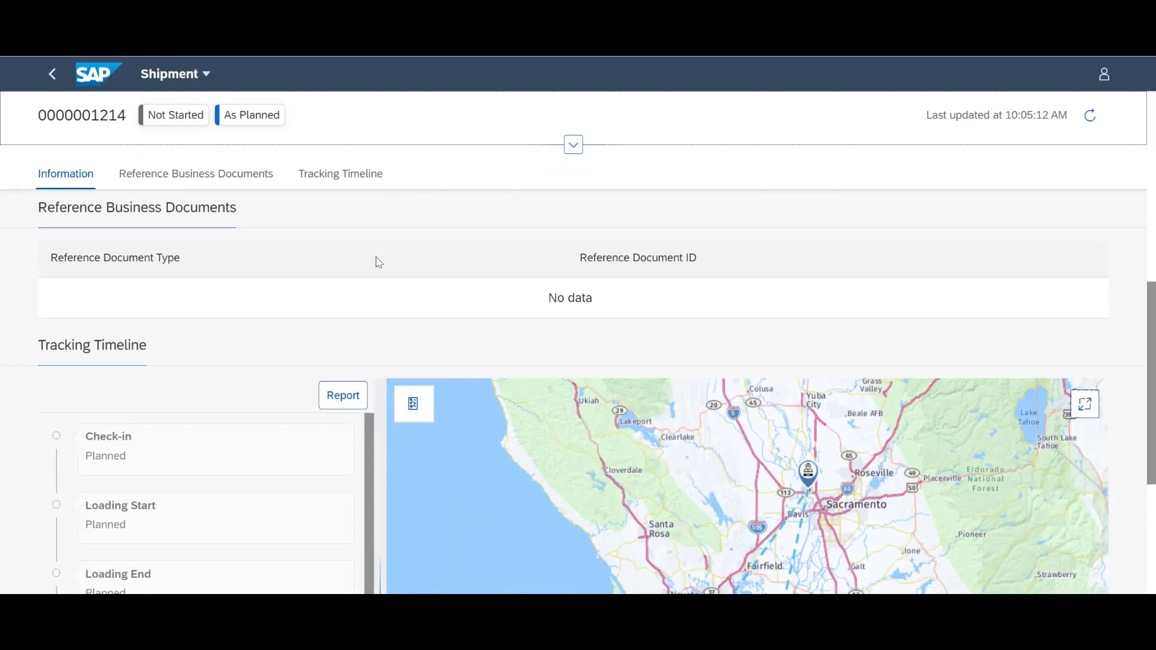
pyautogui.scroll(-3, 378, 261)
pyautogui.scroll(-2, 378, 262)
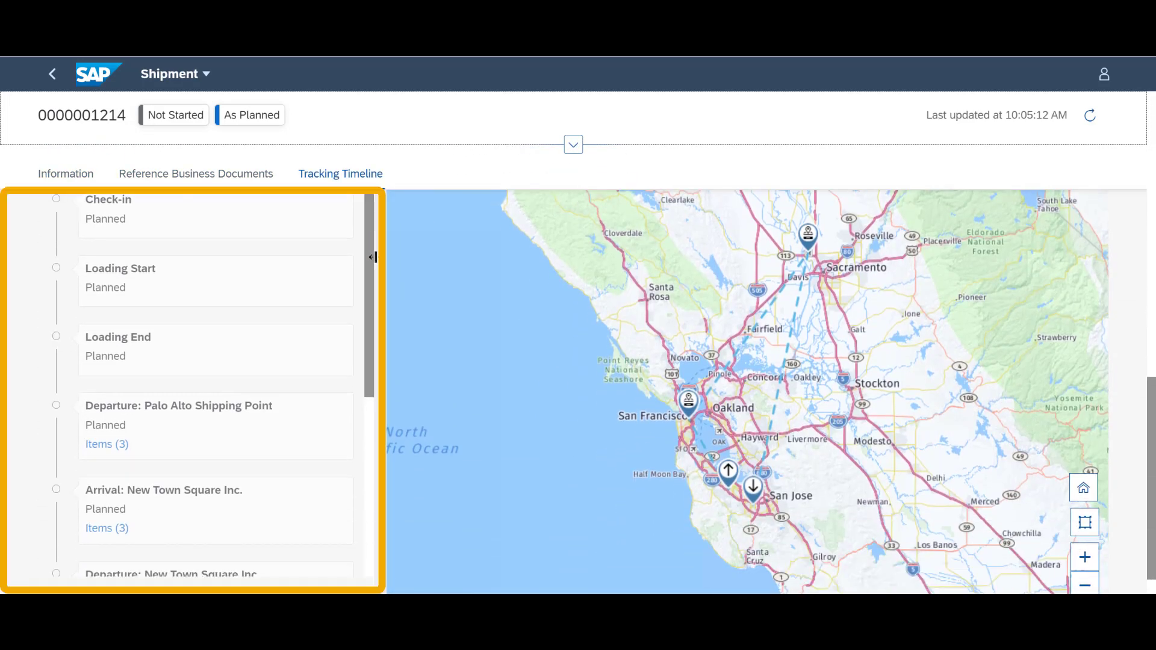
pyautogui.scroll(-1, 373, 258)
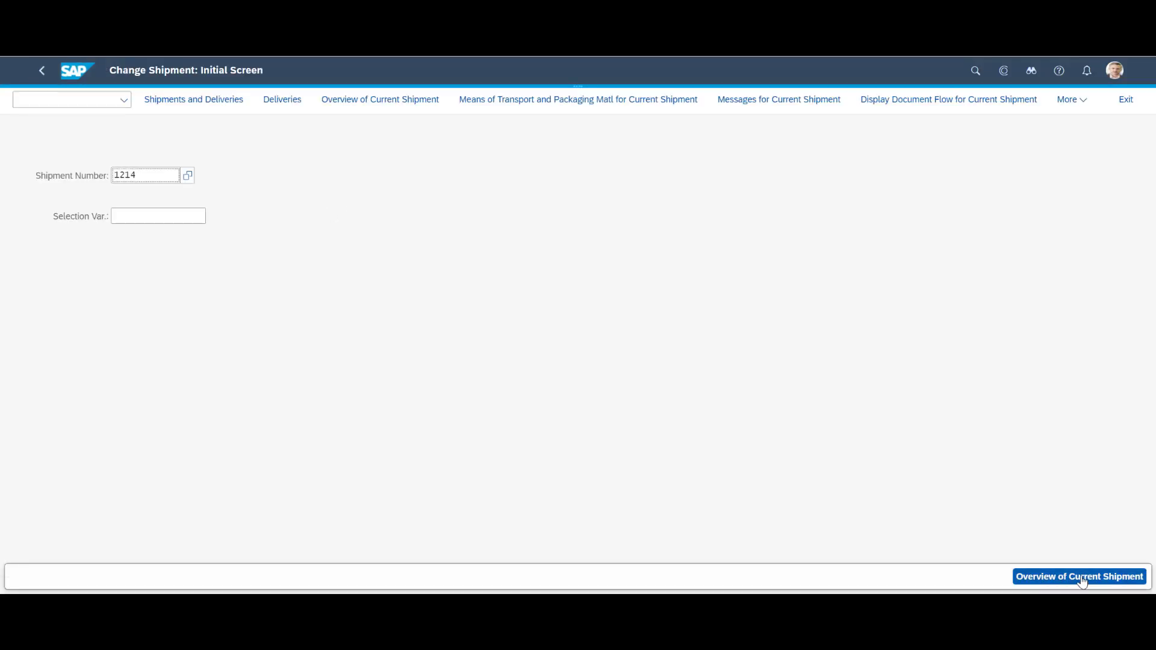
# In Change Shipment 1214, set stage 0001's execution start to 05/14/2021 09:00.
pyautogui.press('Return')
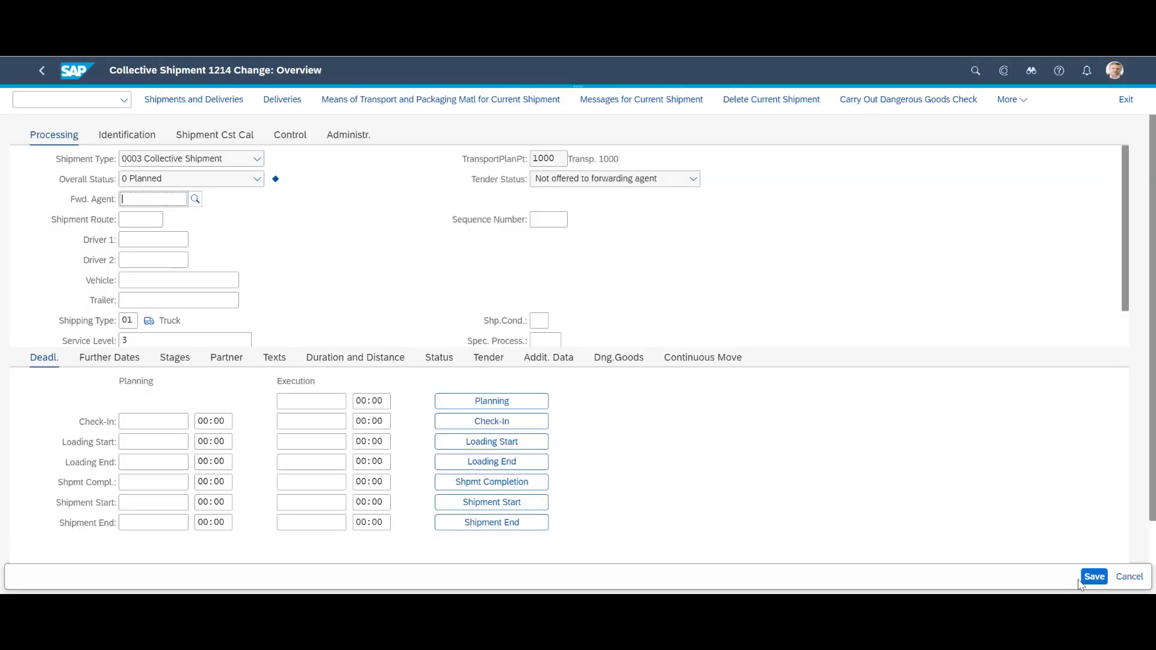
pyautogui.click(40, 403)
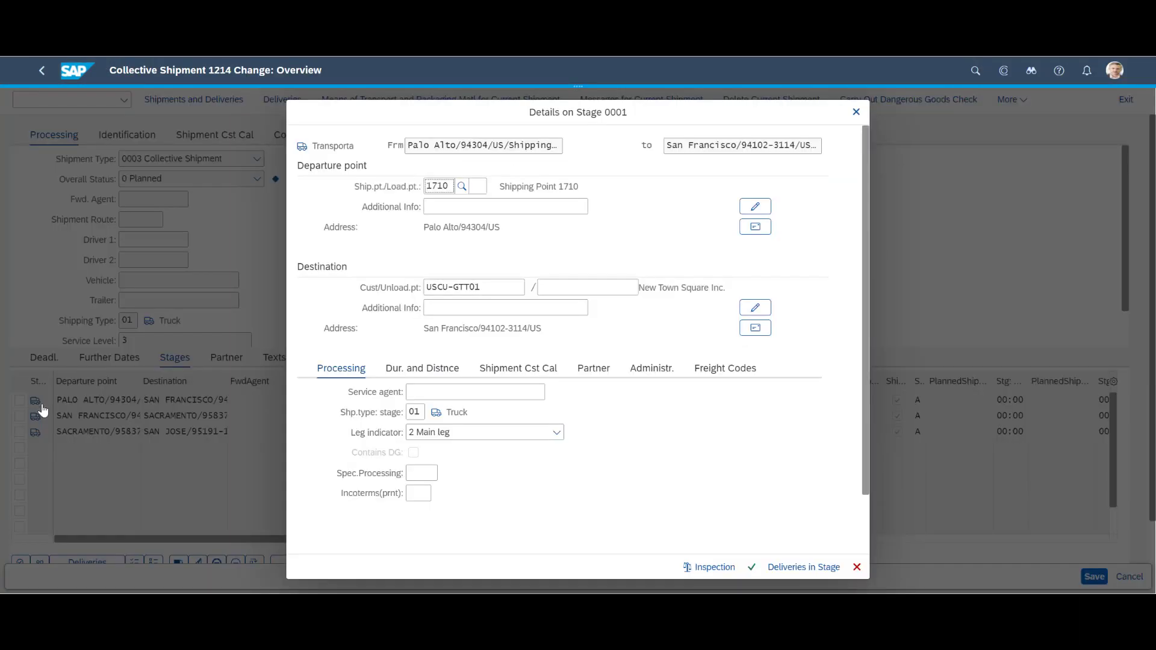
pyautogui.click(401, 371)
pyautogui.click(568, 414)
pyautogui.click(620, 413)
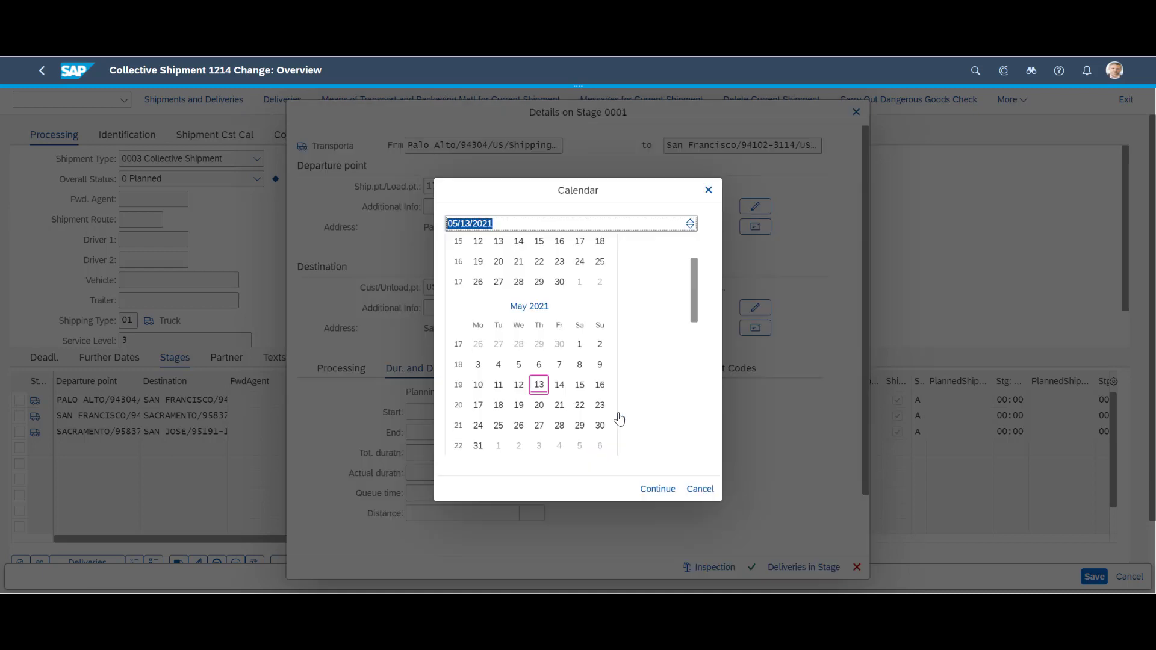
pyautogui.click(537, 385)
pyautogui.click(656, 488)
pyautogui.click(637, 415)
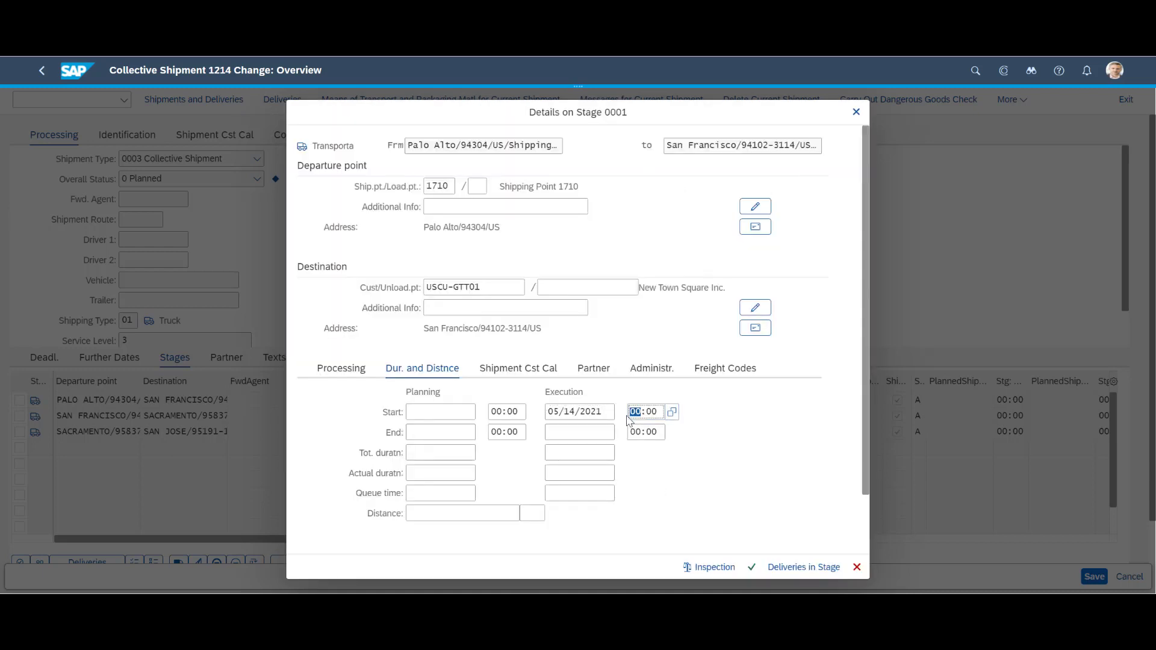
pyautogui.write('09')
pyautogui.press('Tab')
# Set the stage's execution end to 05/14/2021 11:00 and confirm the stage details.
pyautogui.click(607, 437)
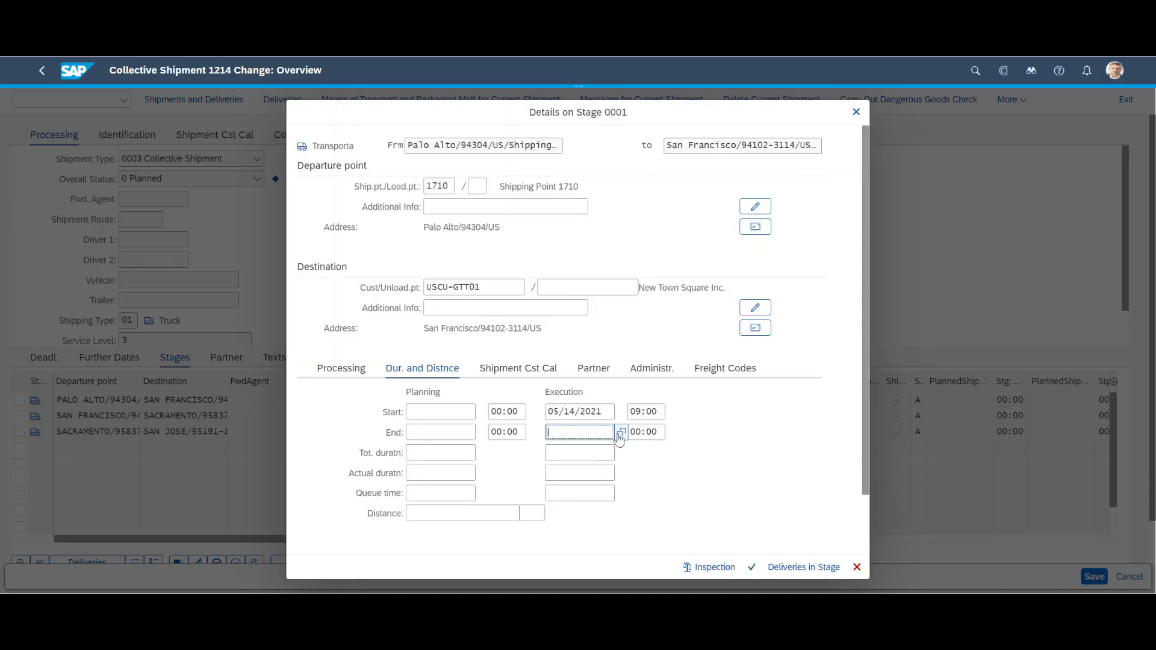
pyautogui.click(621, 433)
pyautogui.click(537, 383)
pyautogui.click(656, 488)
pyautogui.click(640, 435)
pyautogui.write('11')
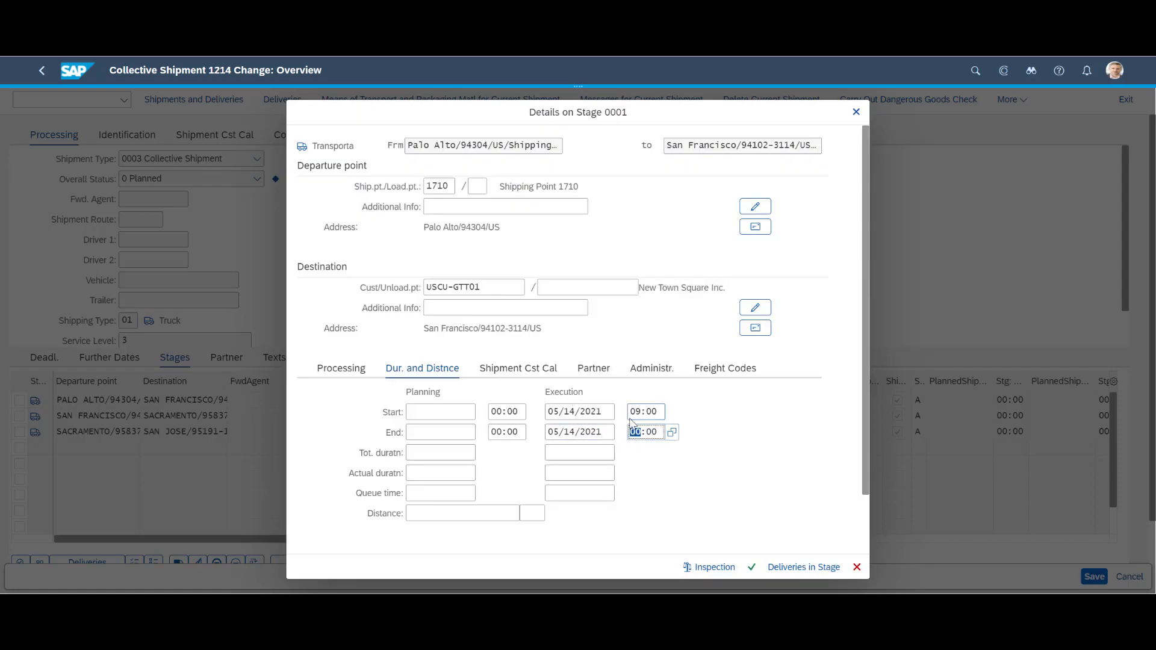
pyautogui.click(751, 567)
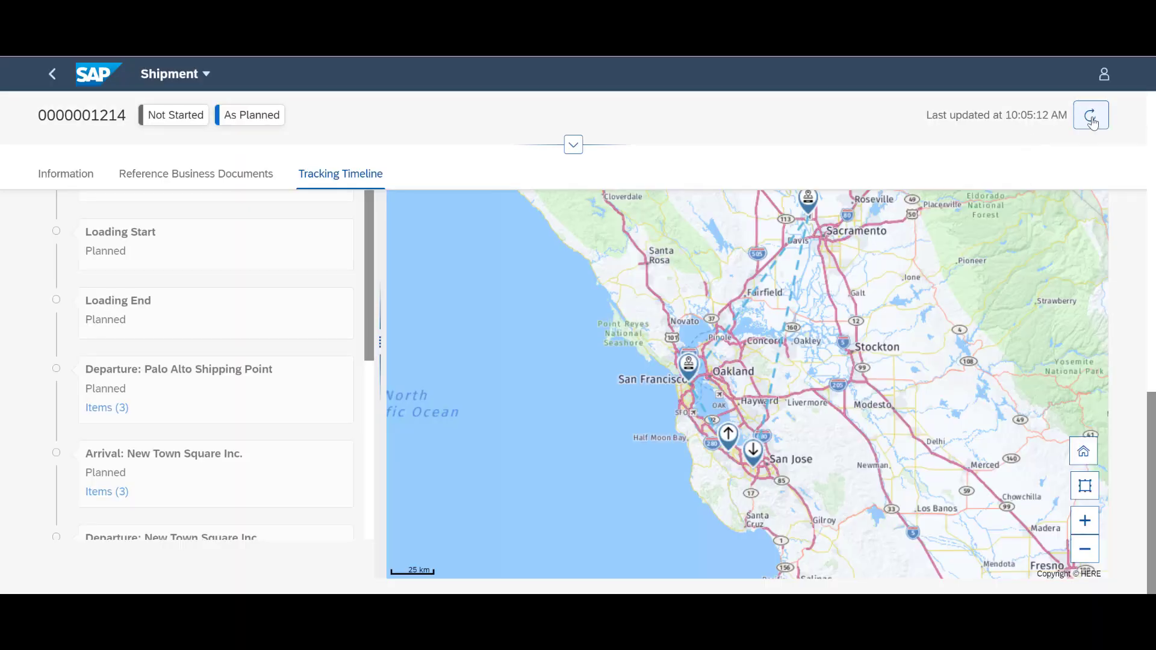
pyautogui.click(1090, 116)
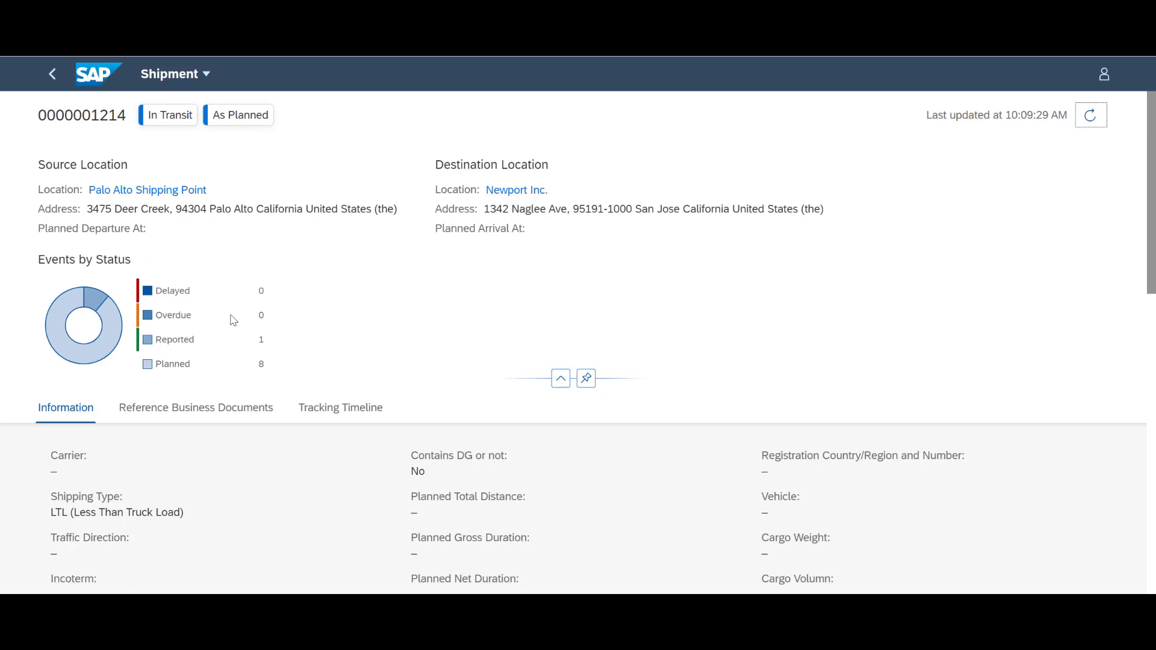
pyautogui.click(352, 411)
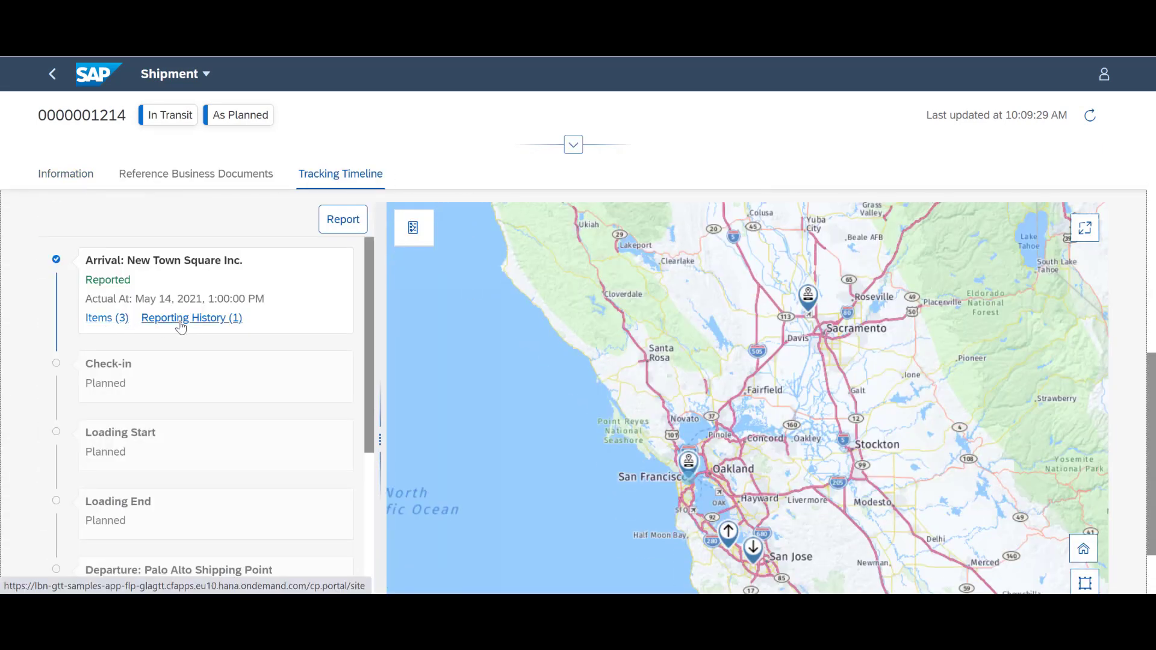
pyautogui.click(191, 318)
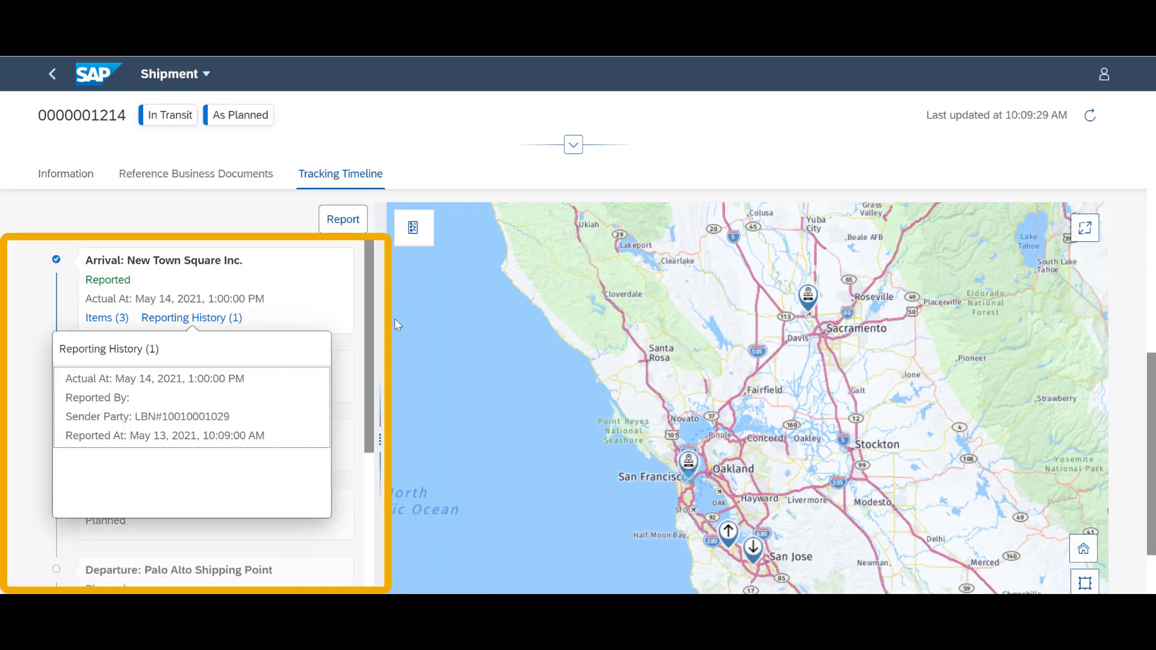
pyautogui.click(102, 319)
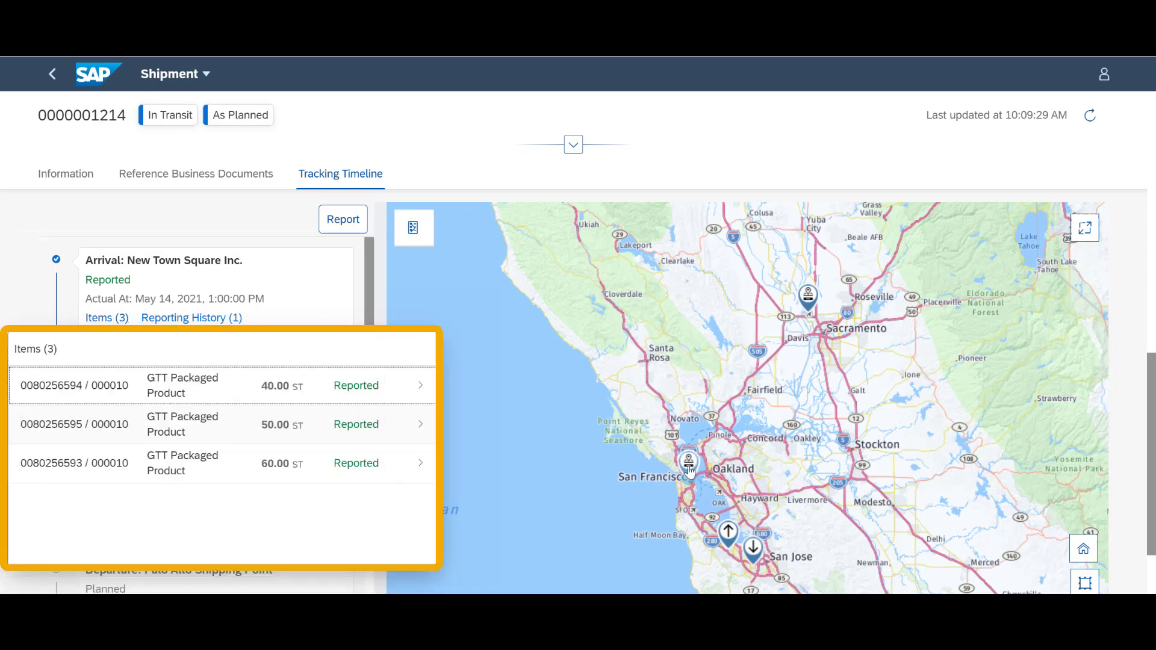
pyautogui.moveTo(690, 474)
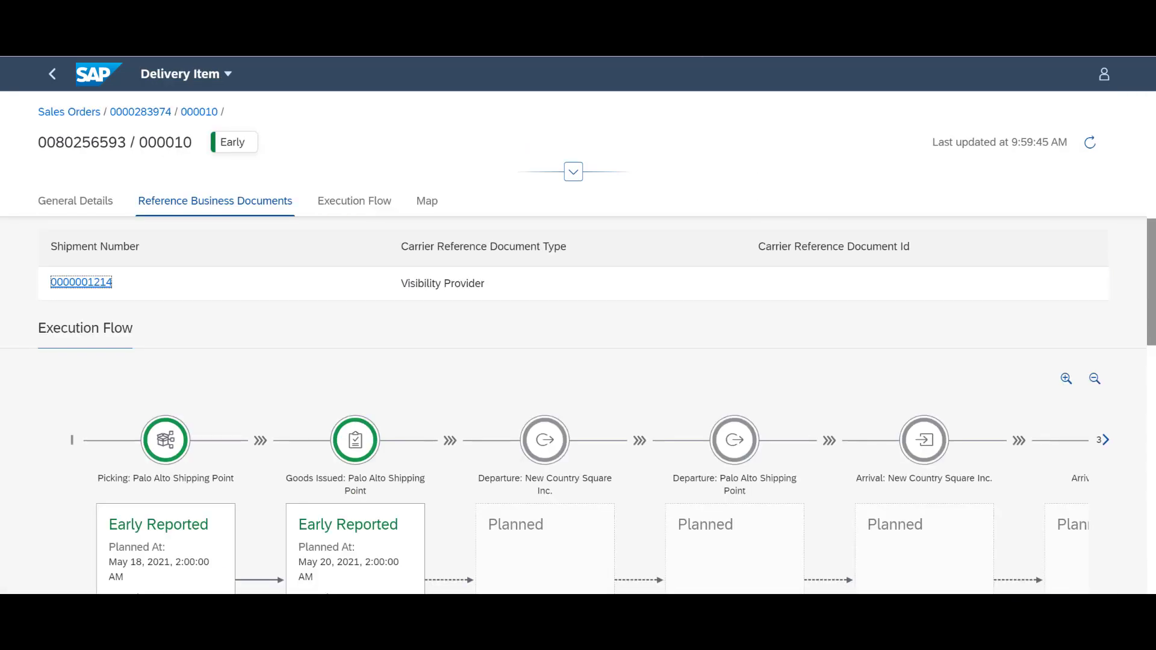
pyautogui.click(1090, 142)
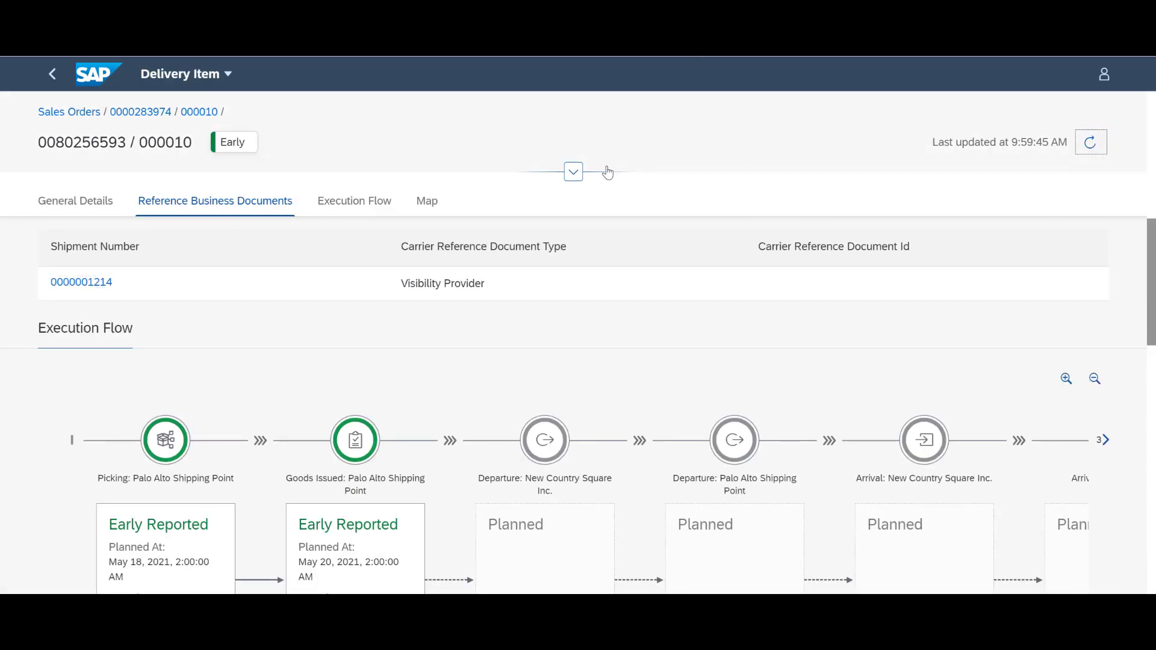
pyautogui.scroll(-1, 788, 229)
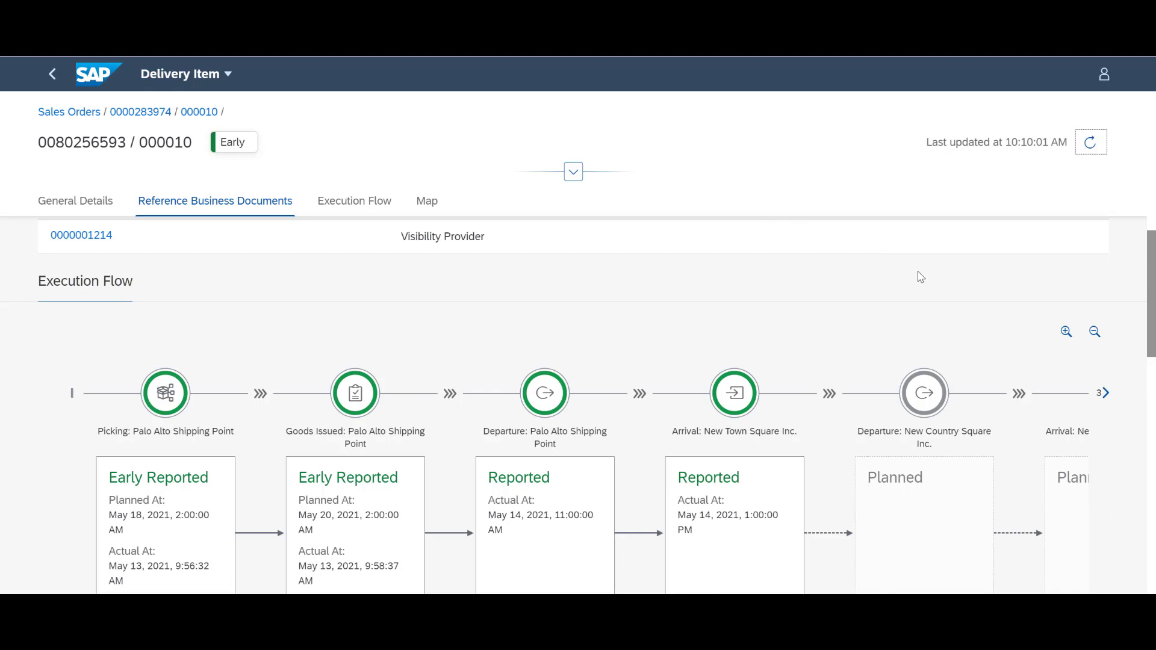
pyautogui.scroll(-2, 920, 276)
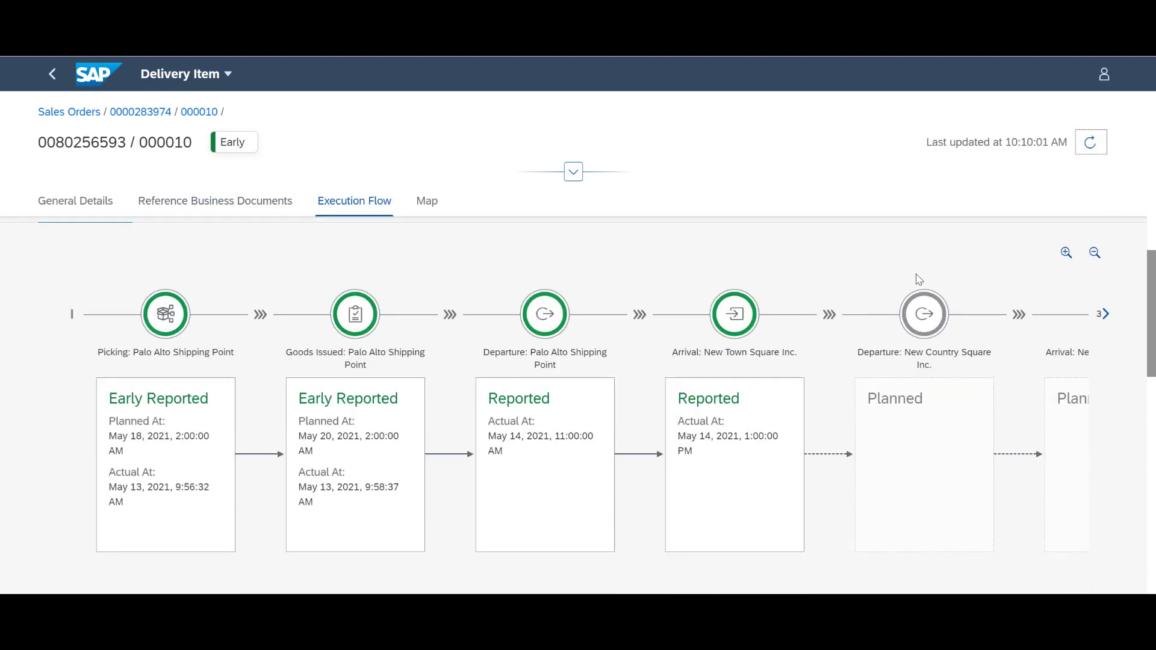